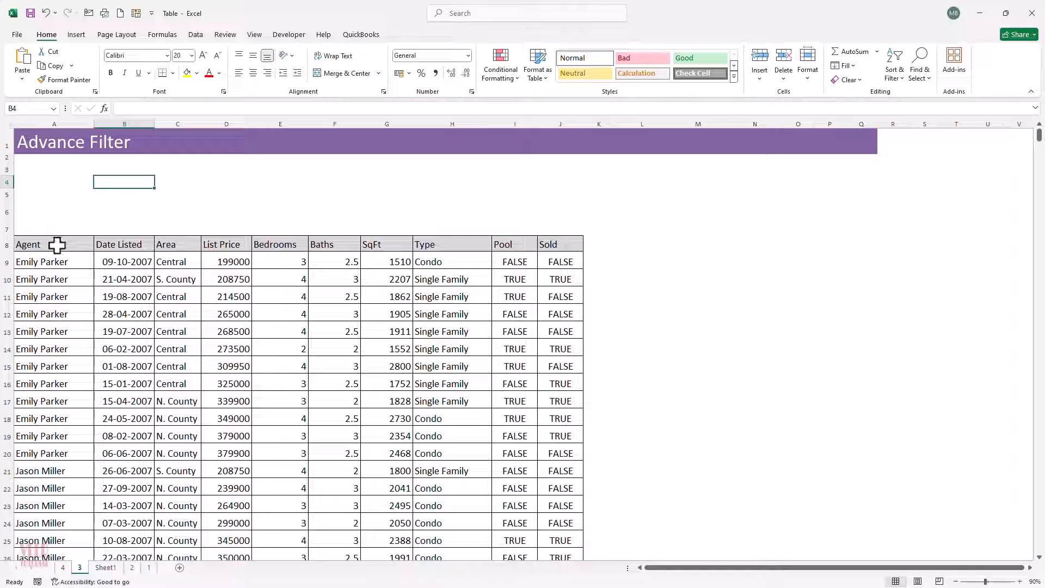
Examine the property table's columns from Agent to Sold and the blank rows above its headers.
left_click_drag(55, 245, 23, 373)
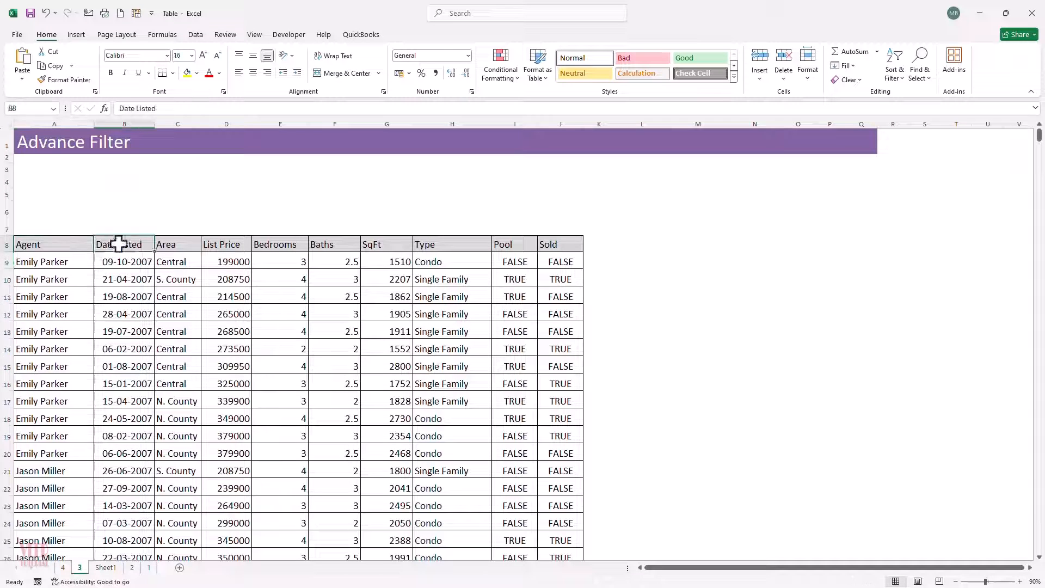
left_click_drag(121, 240, 112, 361)
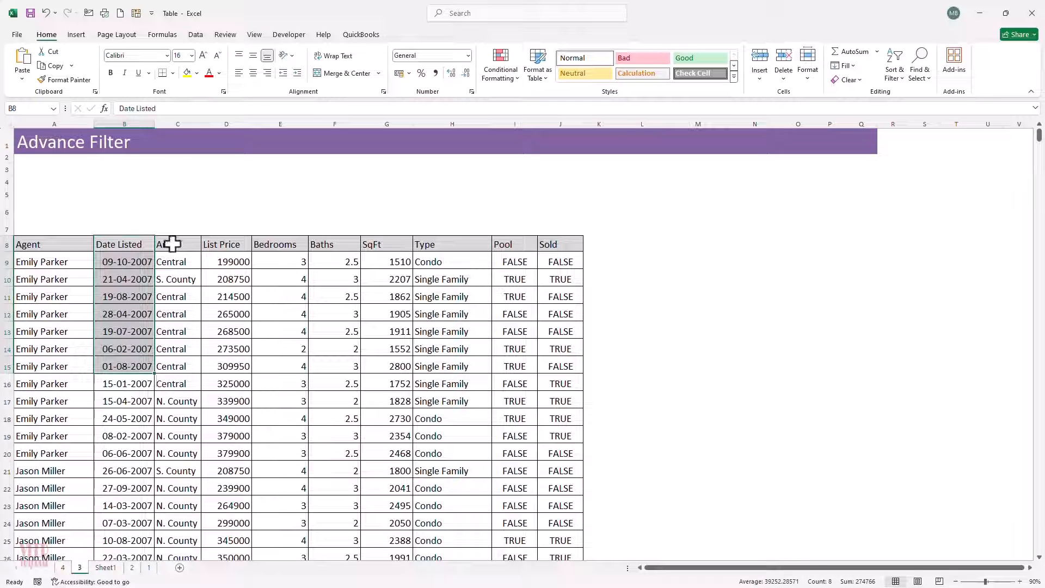
left_click_drag(170, 242, 173, 401)
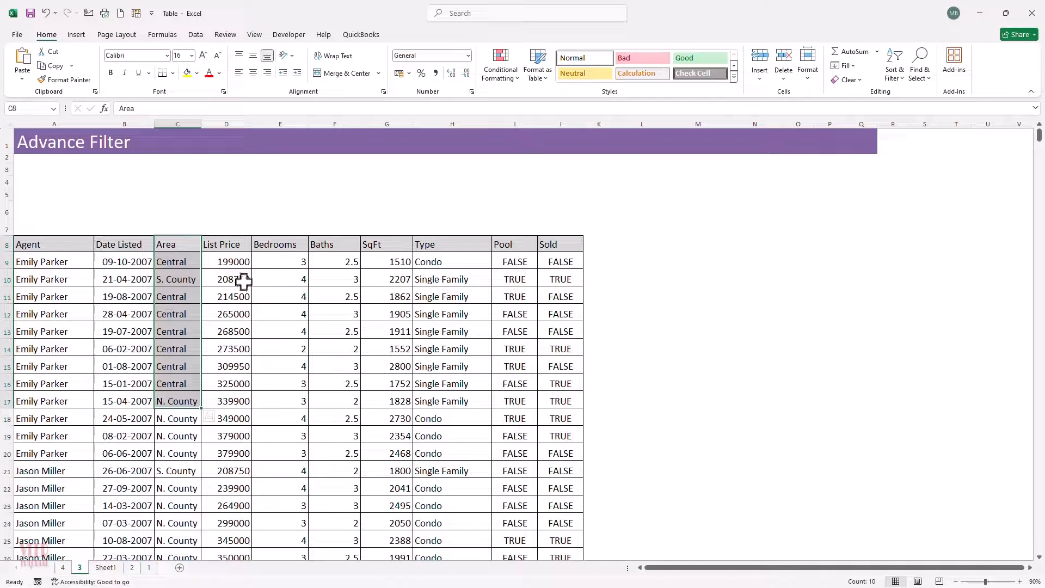
left_click(234, 245)
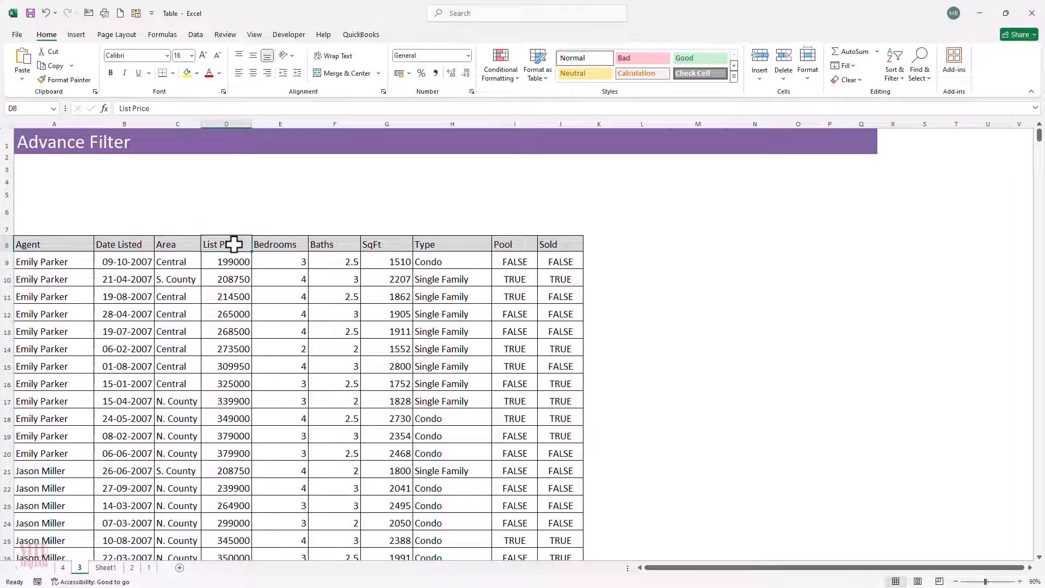
left_click_drag(234, 245, 271, 384)
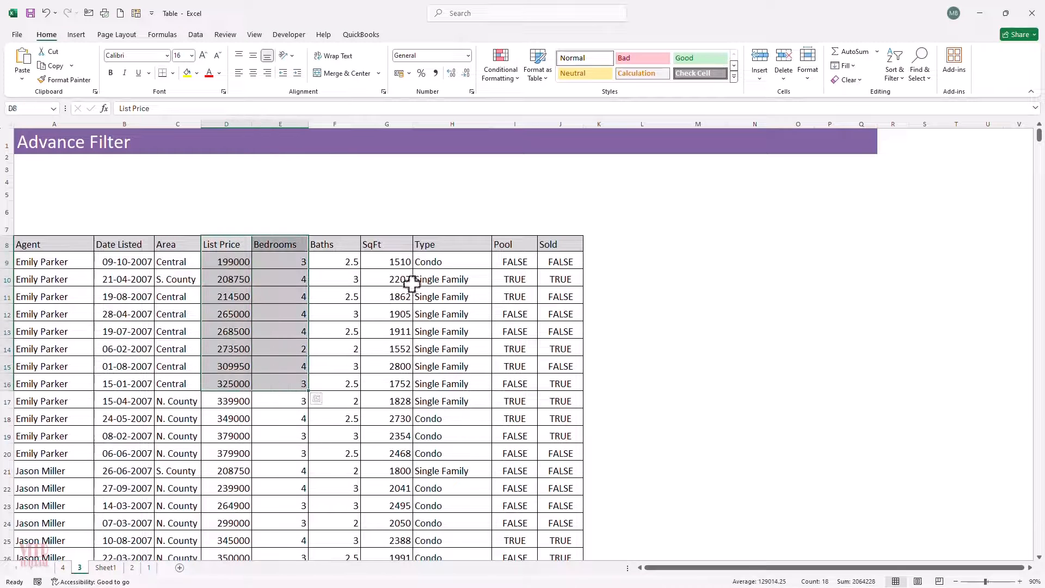
left_click_drag(388, 241, 392, 406)
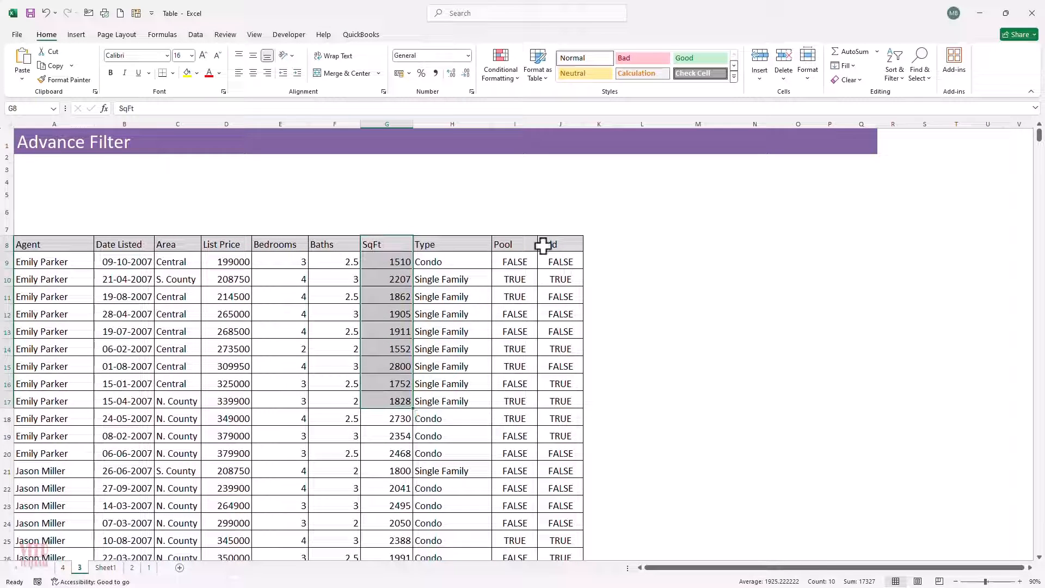
left_click_drag(552, 228, 561, 457)
left_click(706, 299)
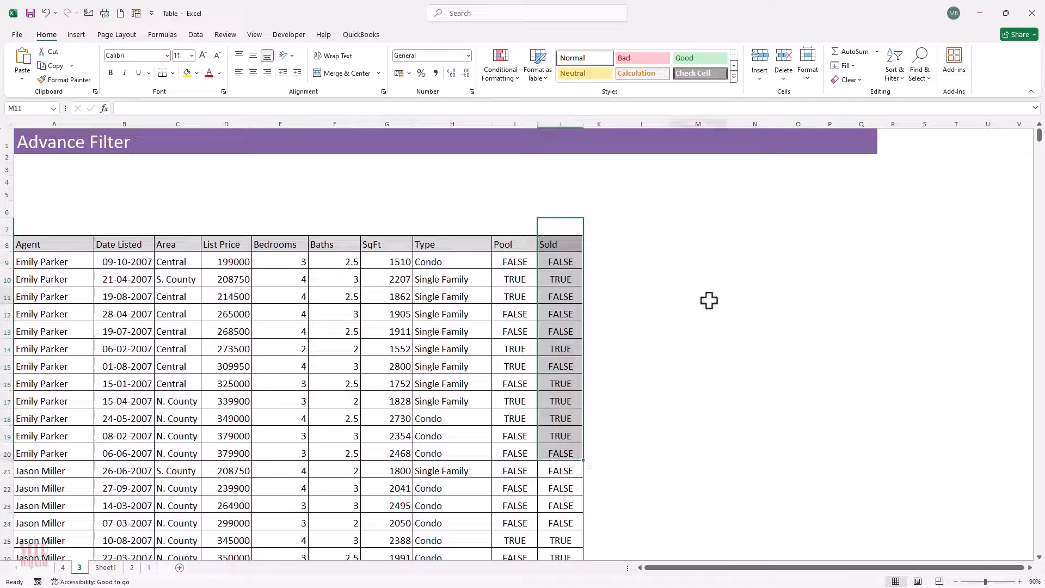
left_click_drag(504, 229, 485, 380)
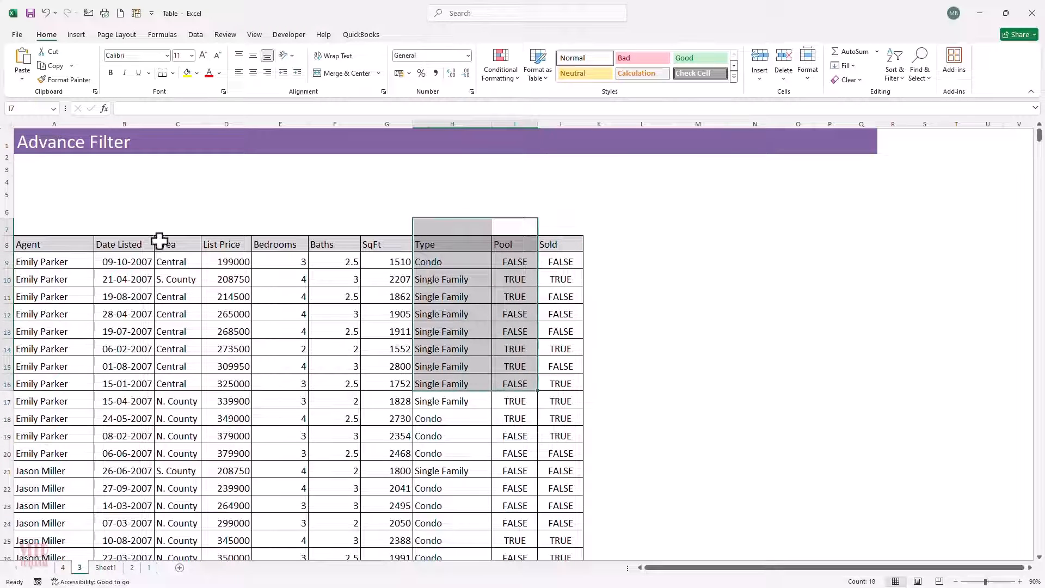
left_click(134, 221)
left_click(25, 169)
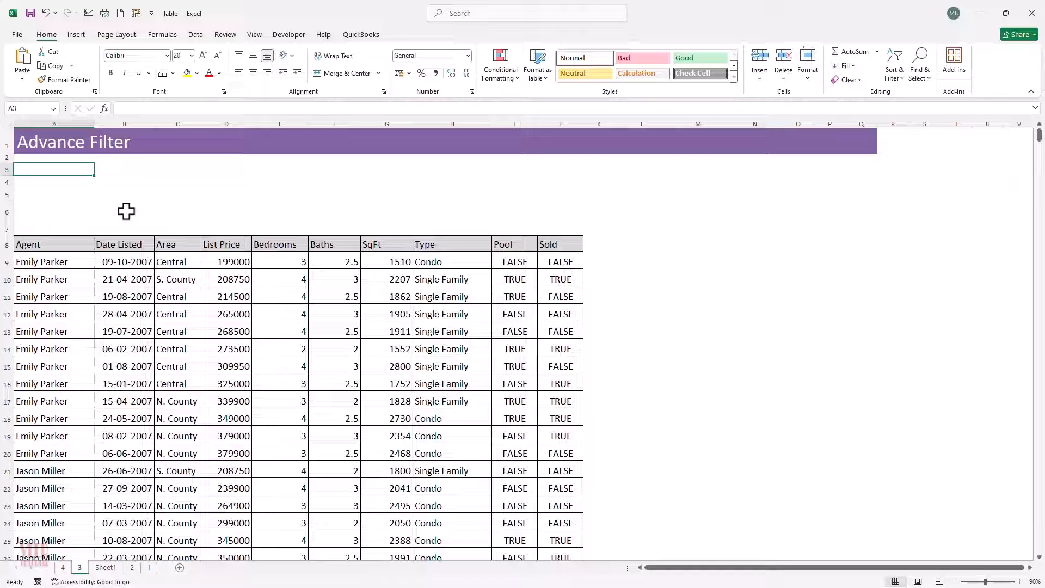
left_click(44, 242)
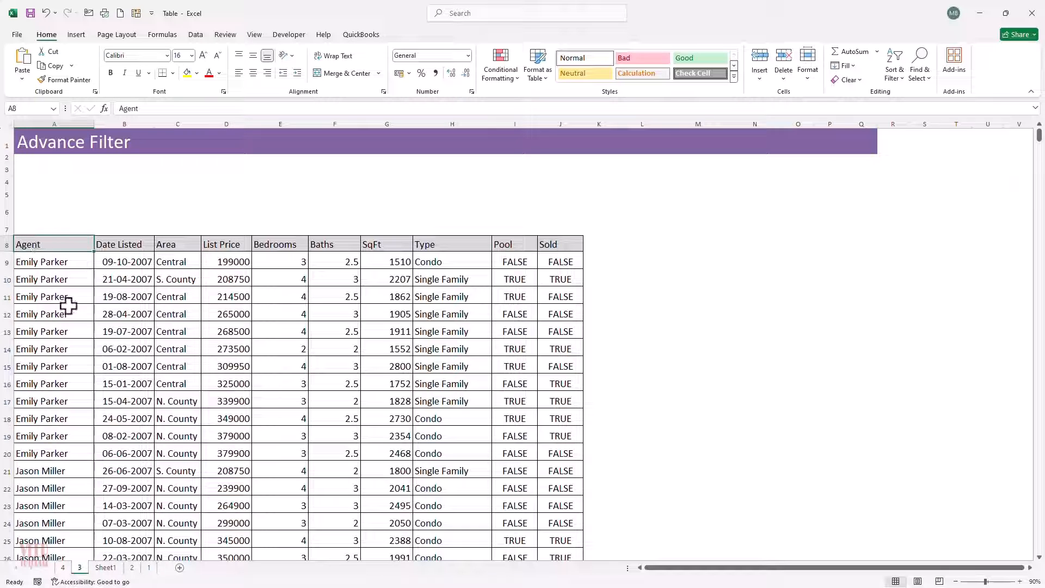
left_click(178, 242, "ctrl")
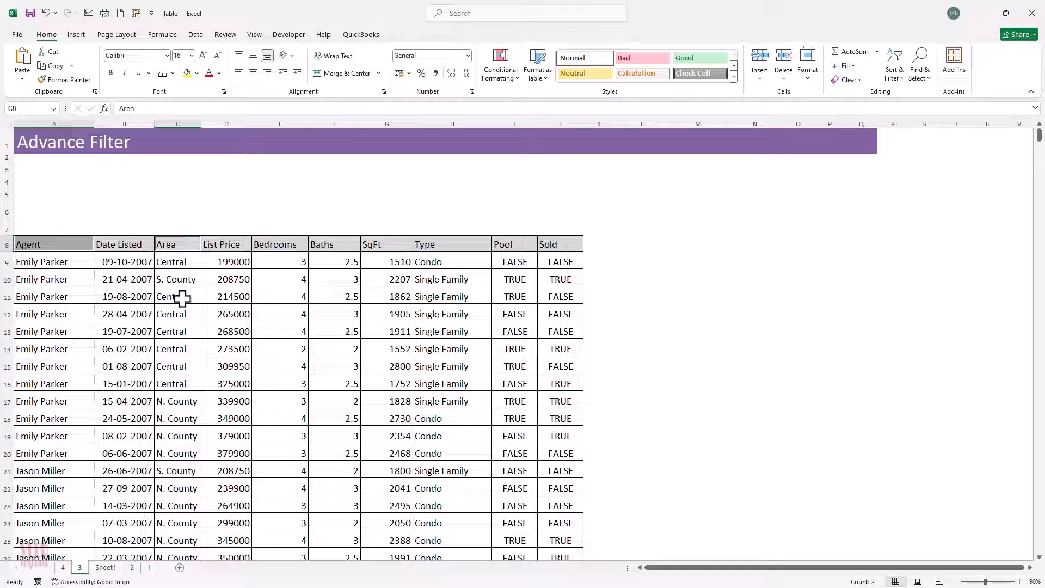
left_click(84, 212)
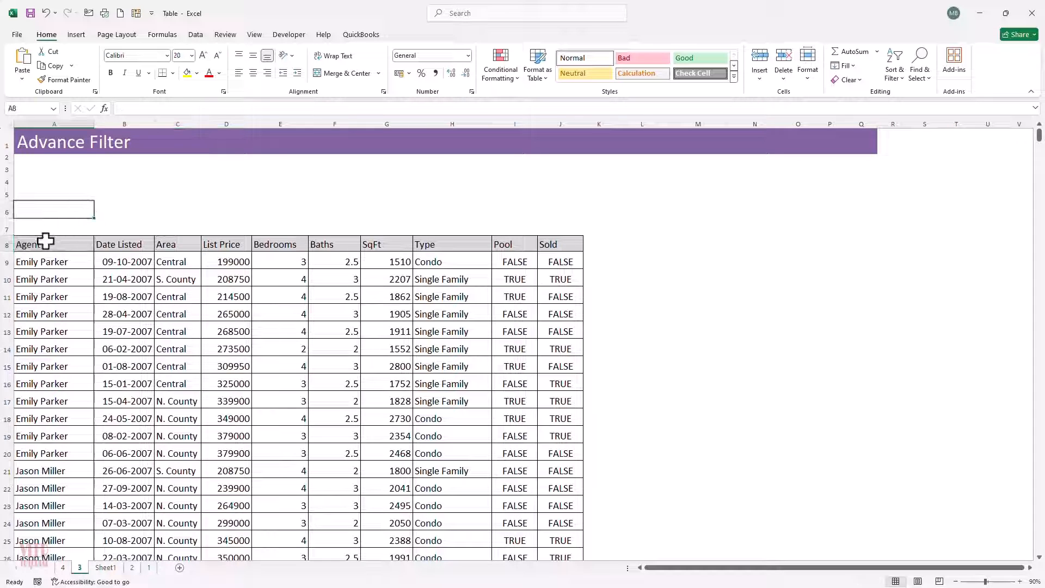
Copy the table's Agent and Area headers into cells A3 and B3 to start the criteria range.
left_click(46, 241)
key("ctrl+c")
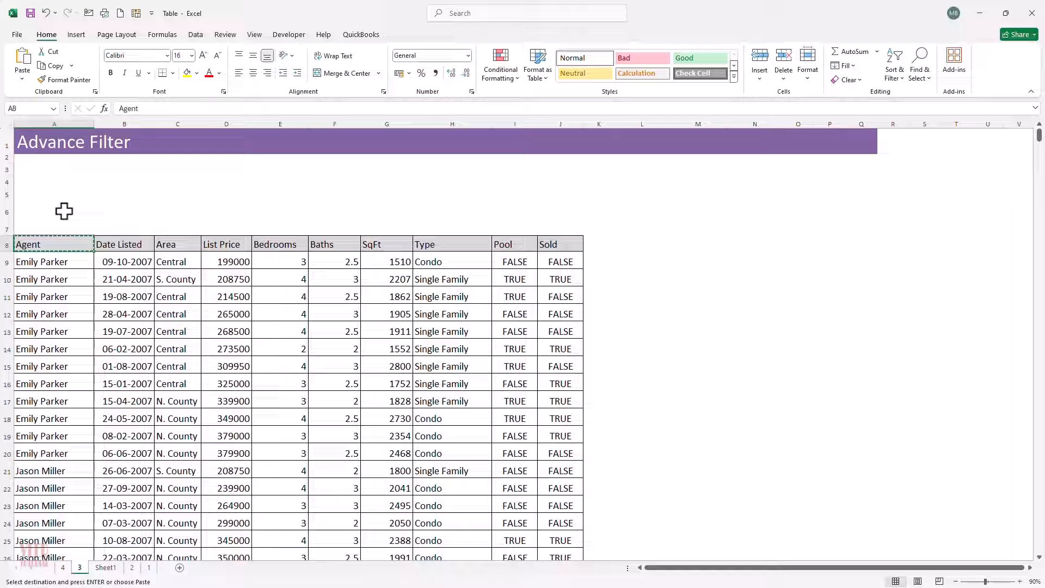
left_click(39, 171)
key("ctrl+v")
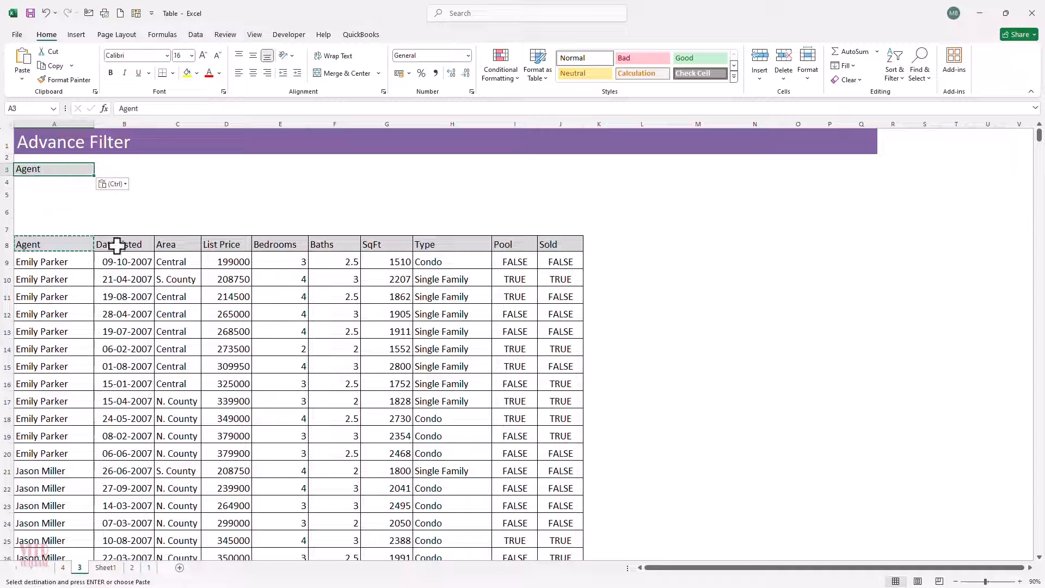
left_click(185, 243)
key("ctrl+c")
left_click(118, 179)
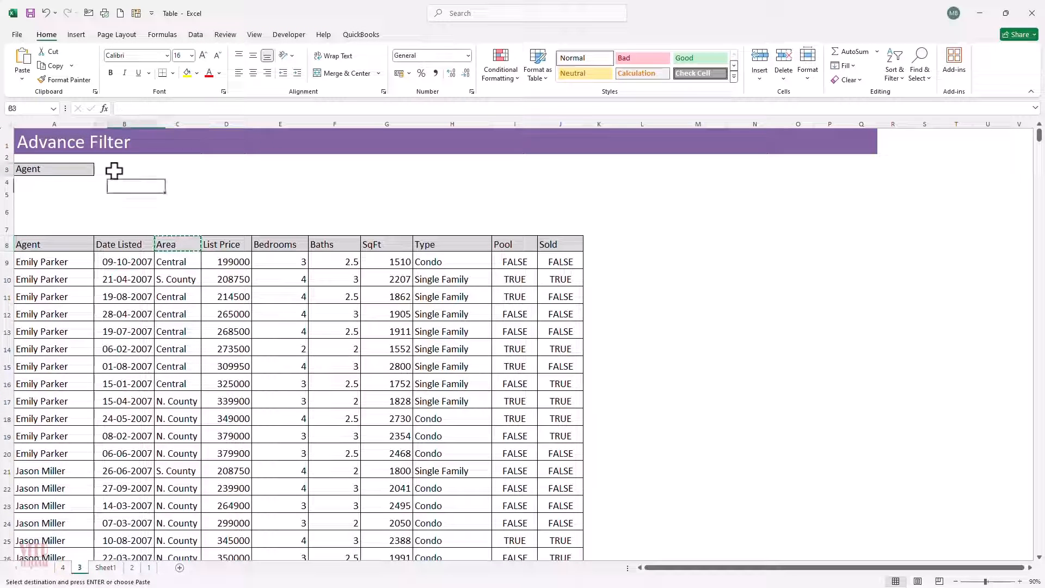
left_click(112, 170)
key("ctrl+v")
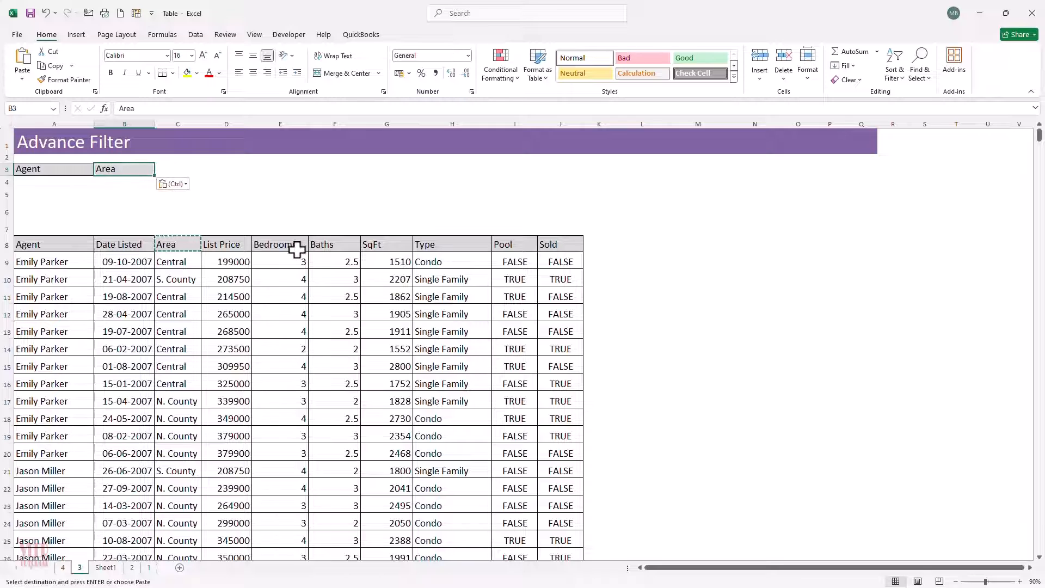
Copy the table's SqFt and Sold headers into cells C3 and D3 beside the other criteria headers.
left_click(383, 245)
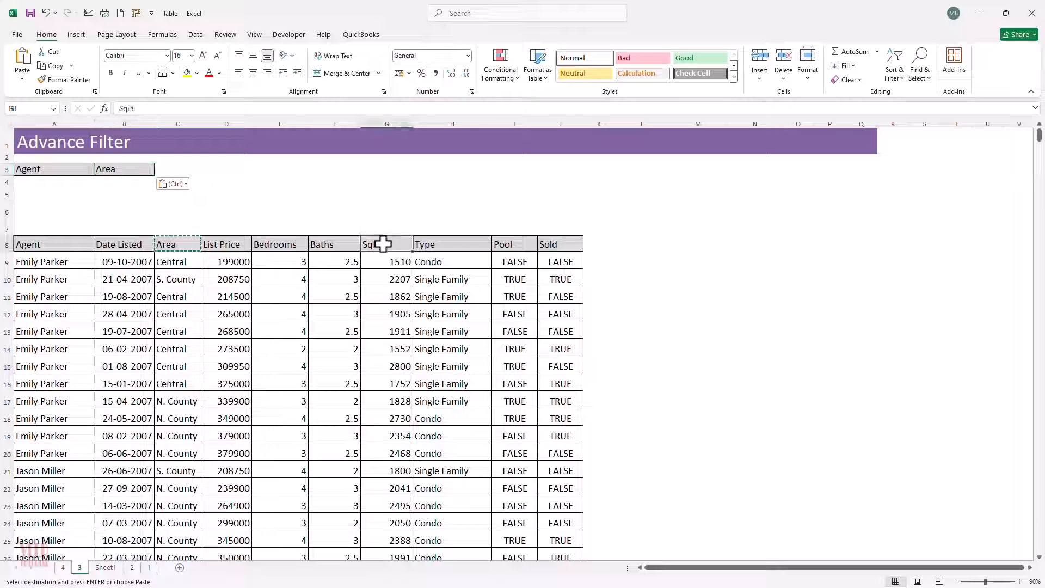
key("ctrl+c")
left_click(189, 169)
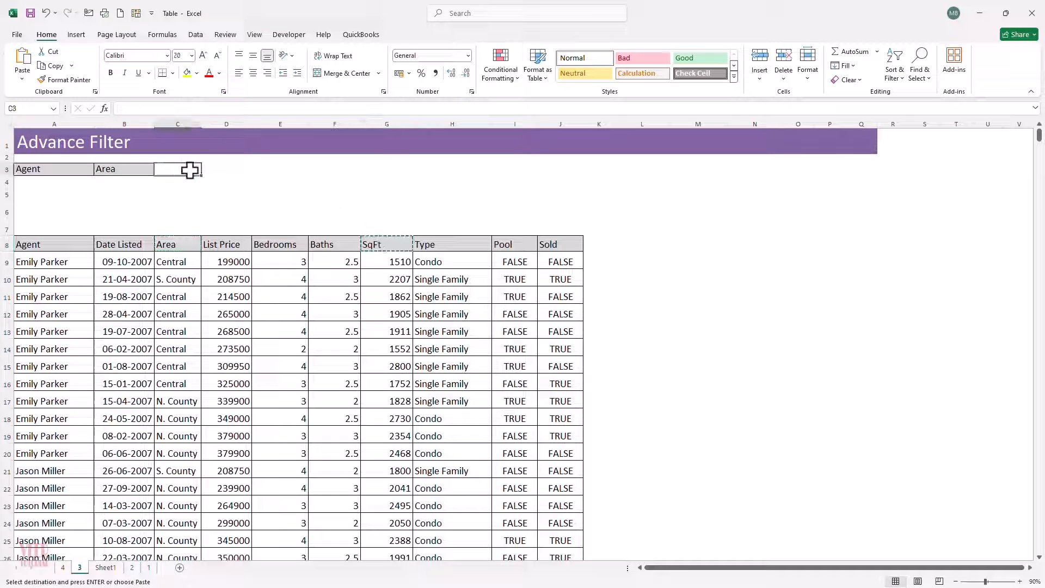
key("ctrl+v")
left_click(549, 243)
key("ctrl+c")
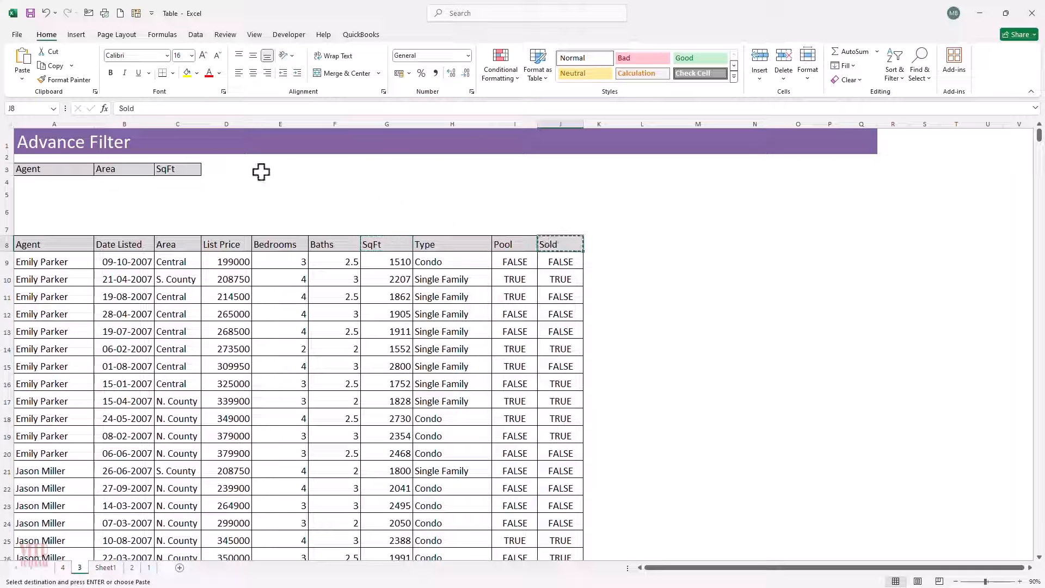
left_click(223, 170)
key("ctrl+v")
key("ctrl")
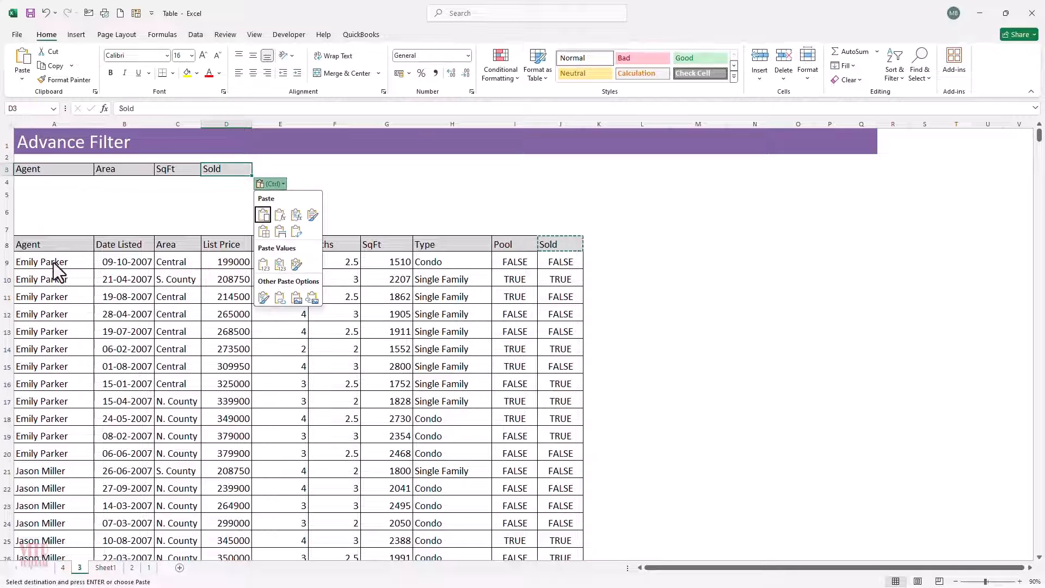
key("ctrl")
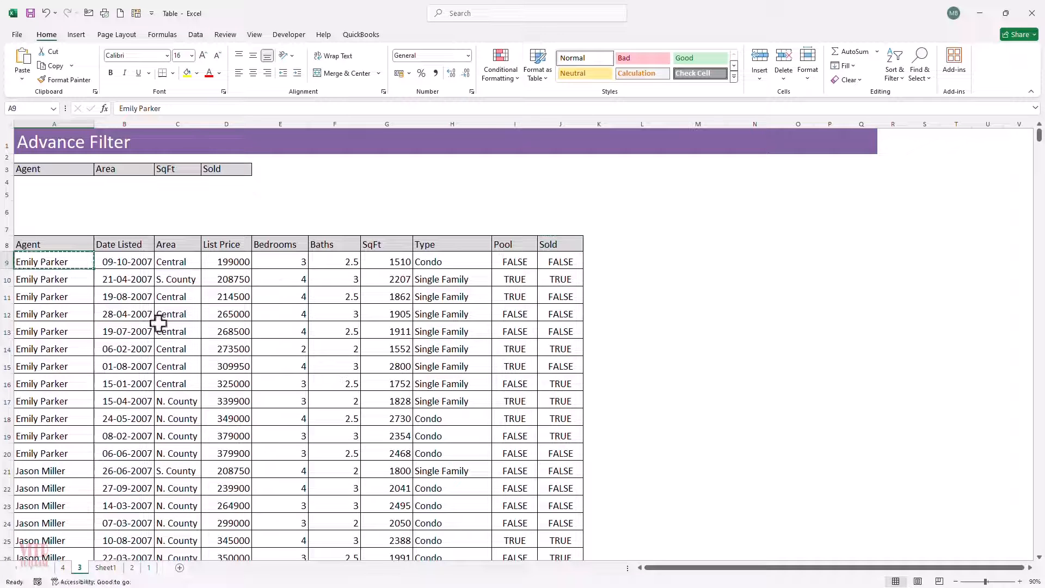
Paste the agent's name from A9 into A4 as values only, below the Agent criteria header.
key("ctrl+c")
left_click(46, 183)
key("alt")
key("e")
key("s")
key("v")
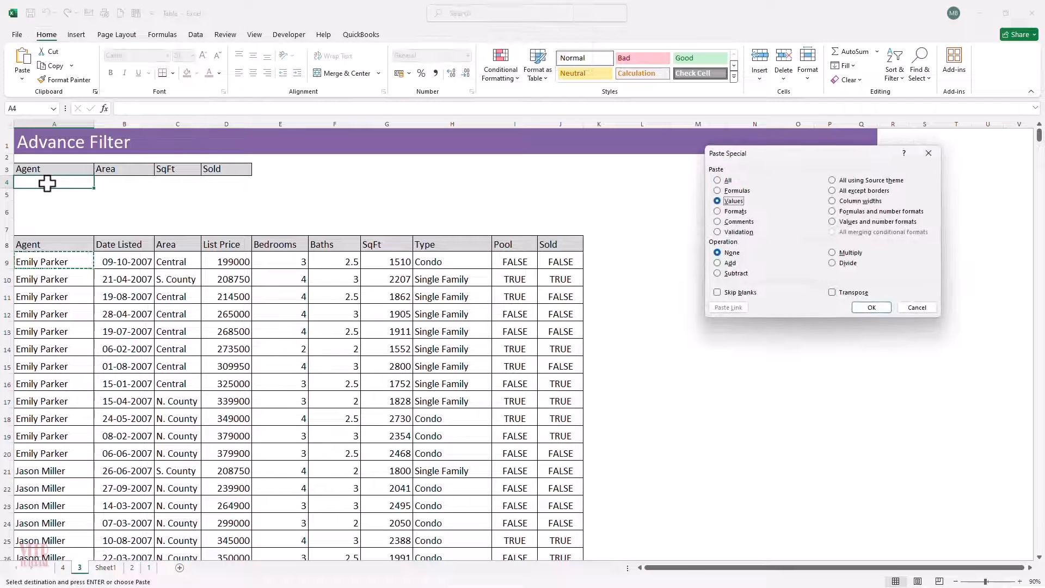
key("Return")
Paste the area N. County from C18 into B4 as values only, below the Area criteria header.
left_click(177, 401)
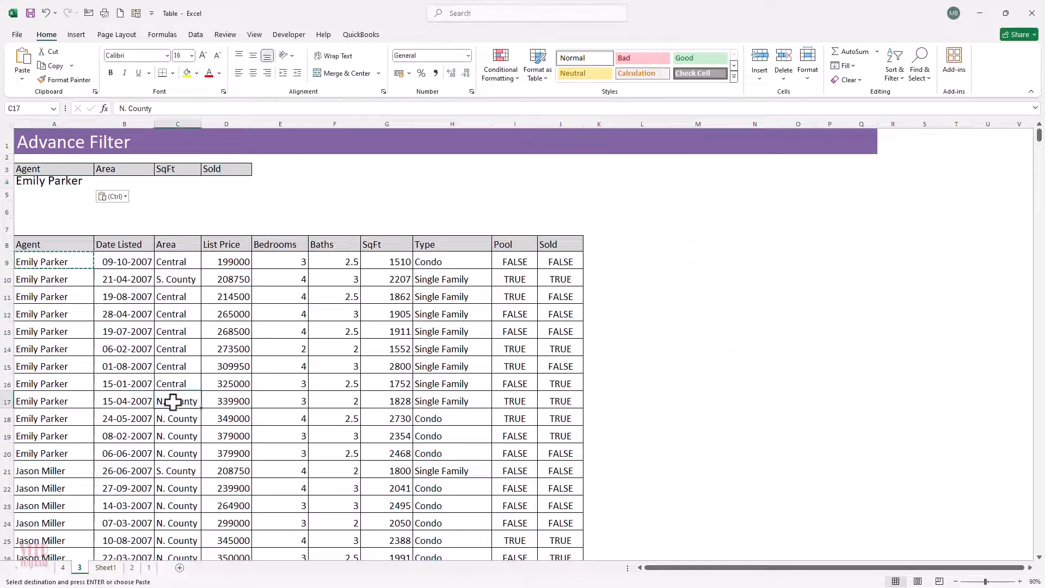
key("ctrl")
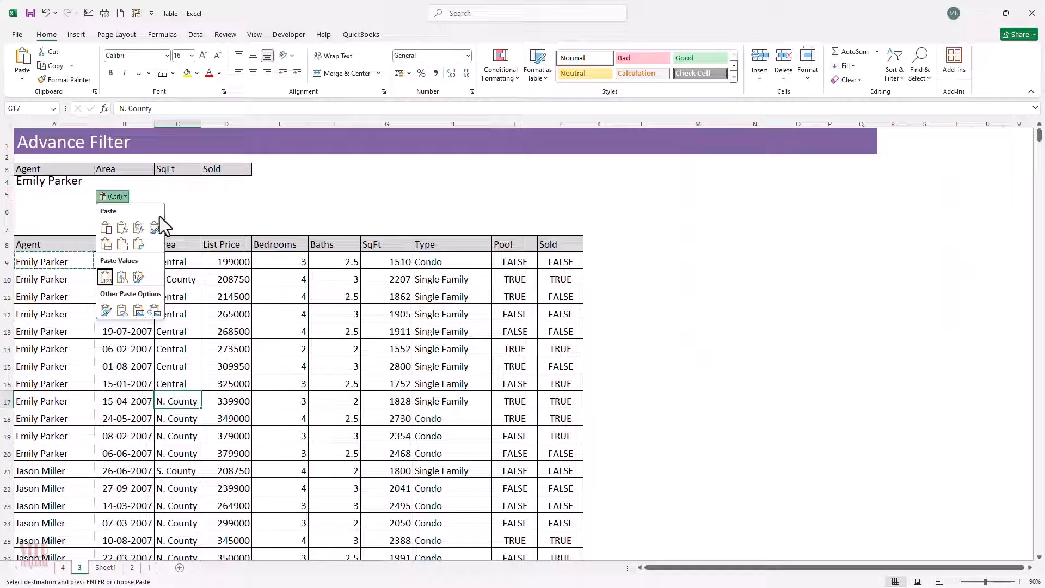
key("Escape")
key("Escape")
left_click(174, 421)
key("ctrl+c")
left_click(125, 182)
key("alt+e")
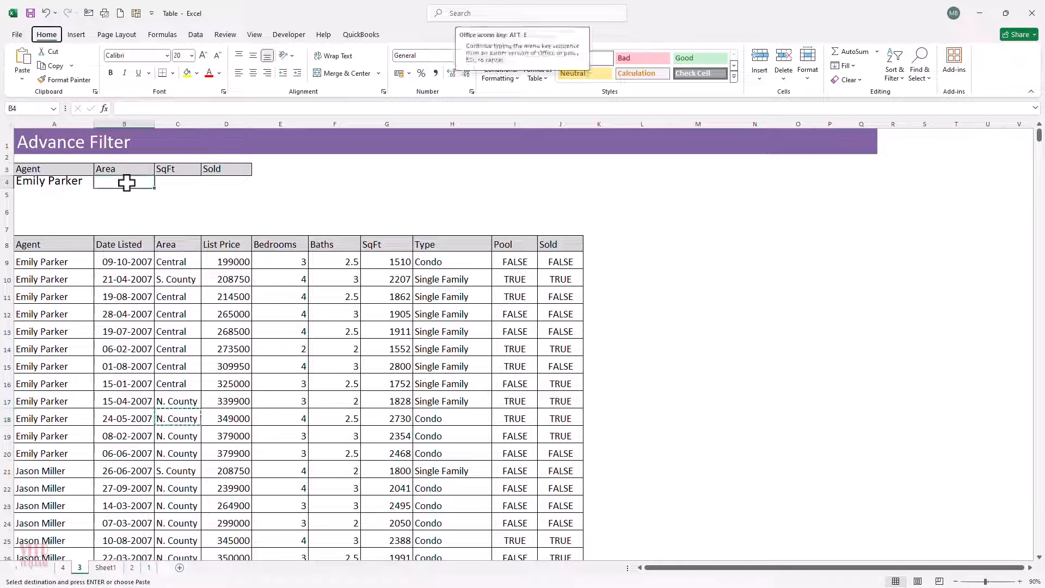
key("s")
key("v")
key("Return")
Enter >1000 as the SqFt criterion in C4 and TRUE as the Sold criterion in D4.
key("Right")
key("Right")
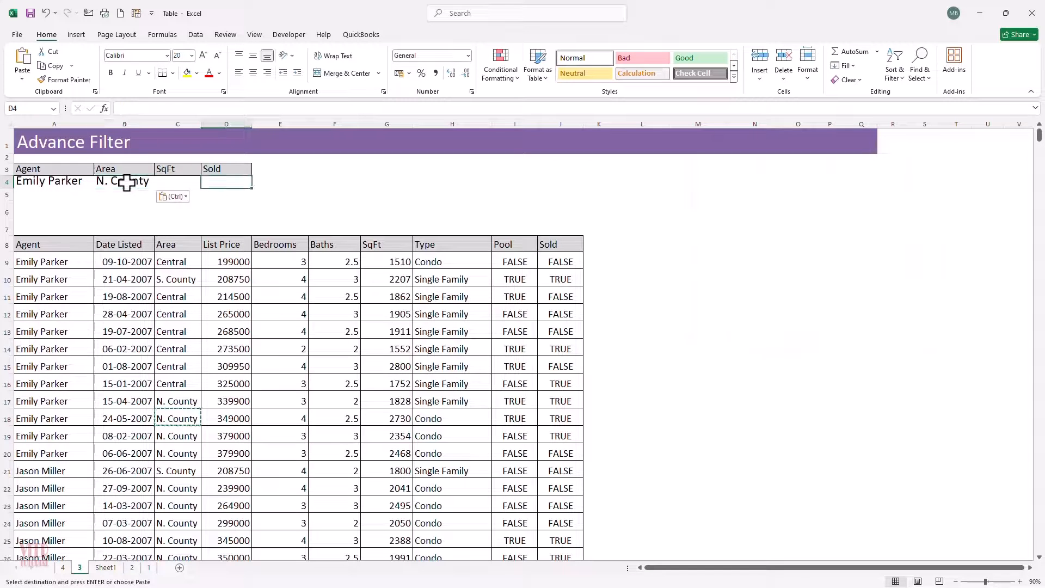
type(">1000")
key("Tab")
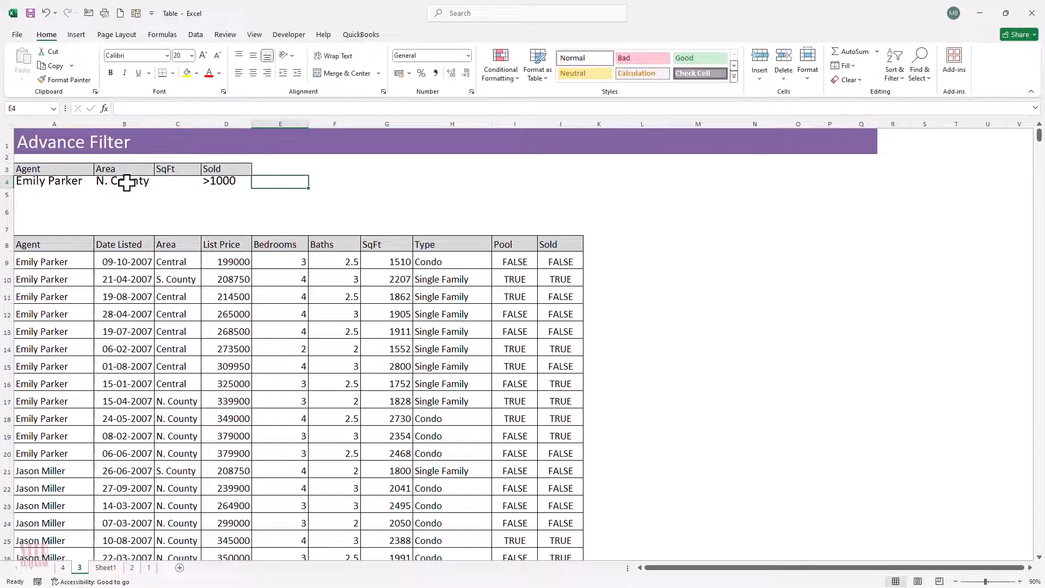
key("Left")
key("ctrl+c")
key("Left")
key("ctrl+v")
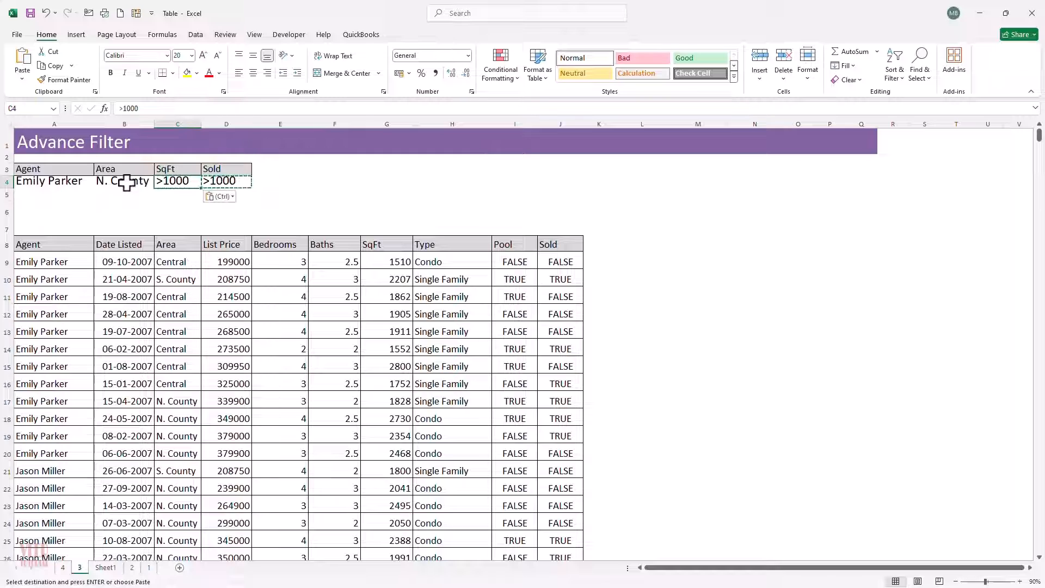
key("Right")
type("True")
key("Return")
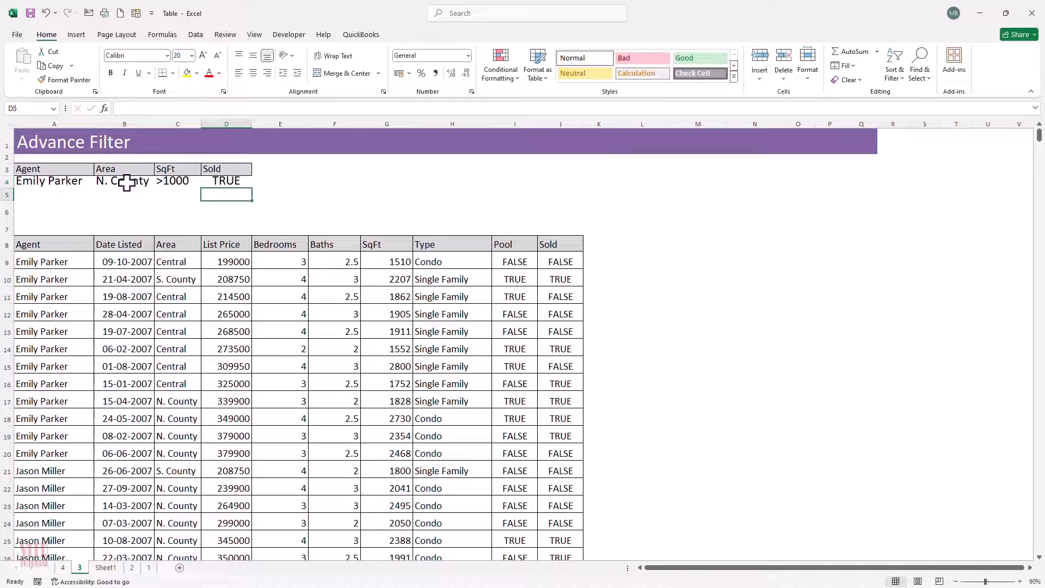
Apply an Advanced Filter in place to the list range A8:J133, using A3:D4 as the criteria range.
left_click(216, 370)
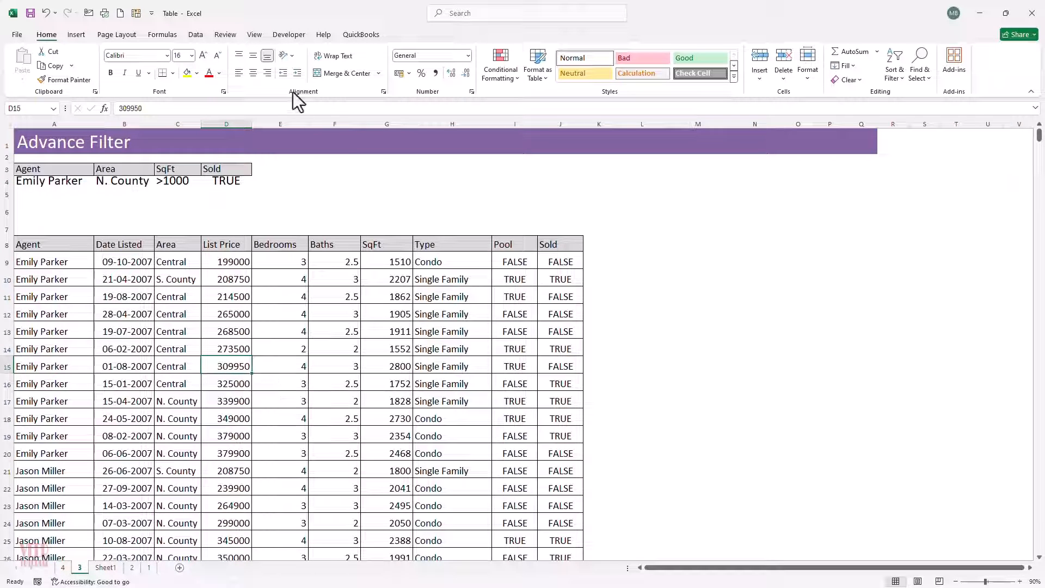
left_click(196, 34)
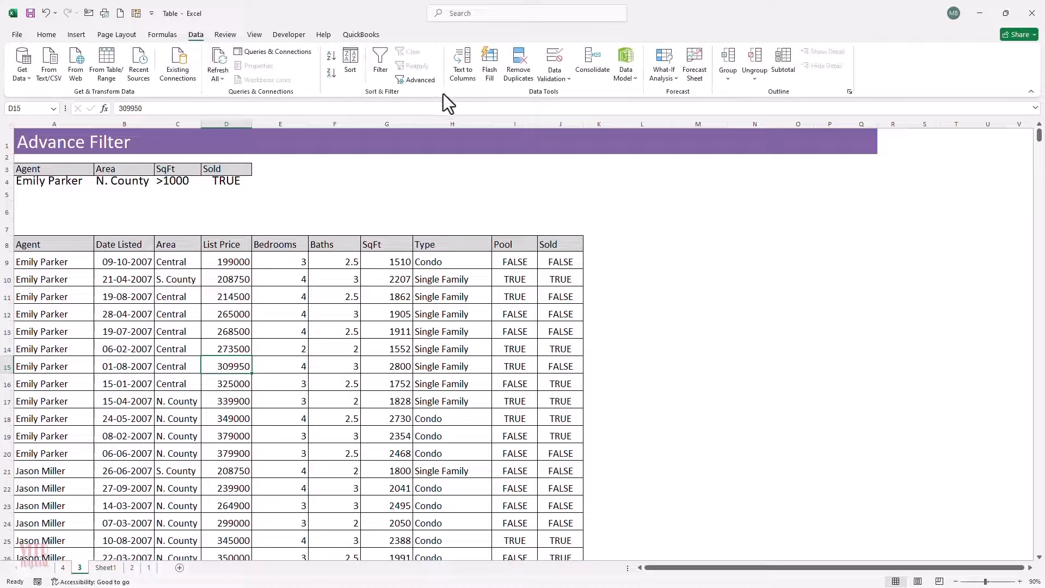
left_click(414, 81)
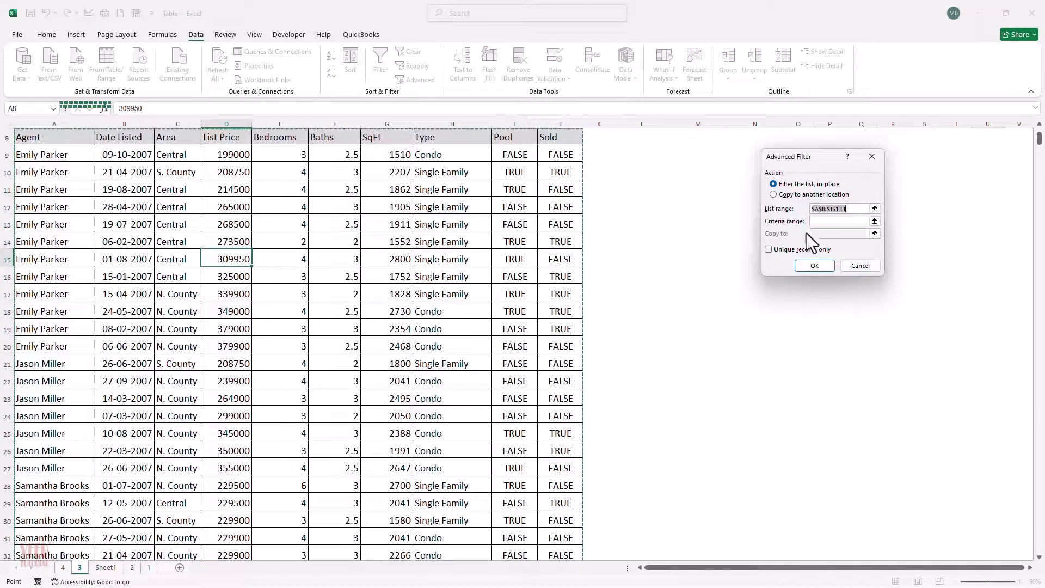
left_click(874, 221)
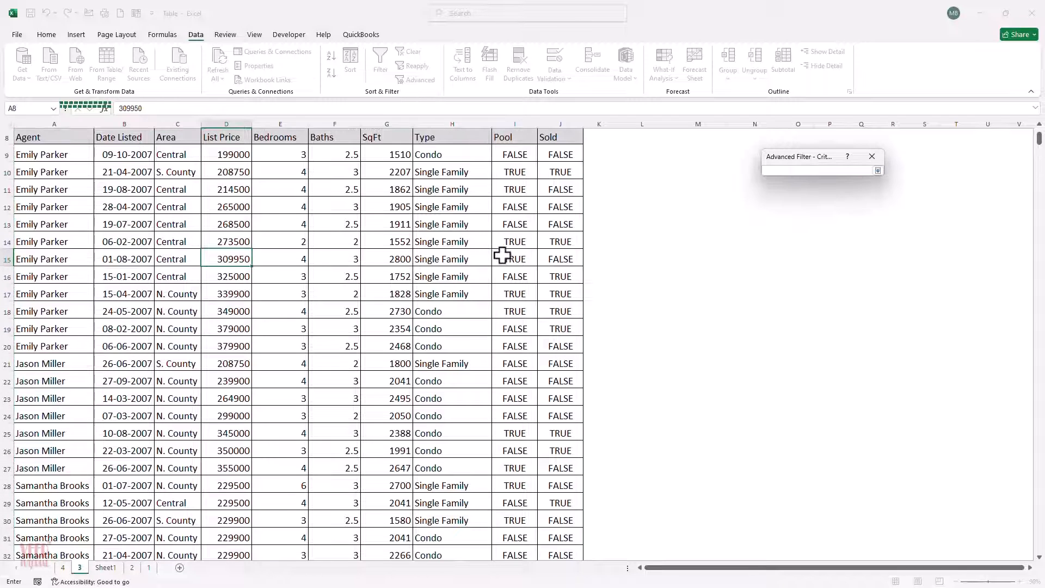
scroll(501, 255, "up", 3)
left_click_drag(81, 172, 227, 181)
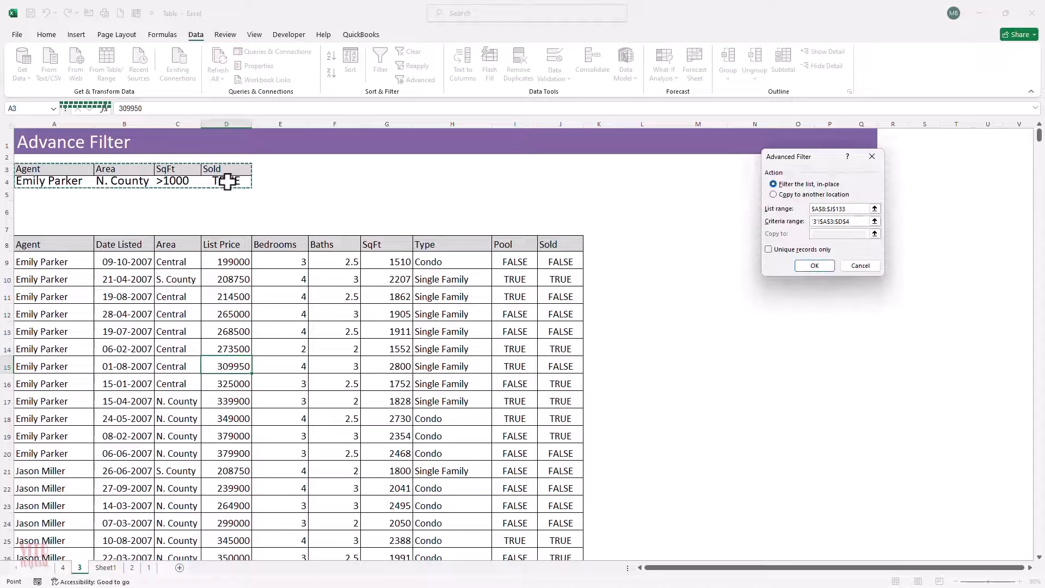
key("Return")
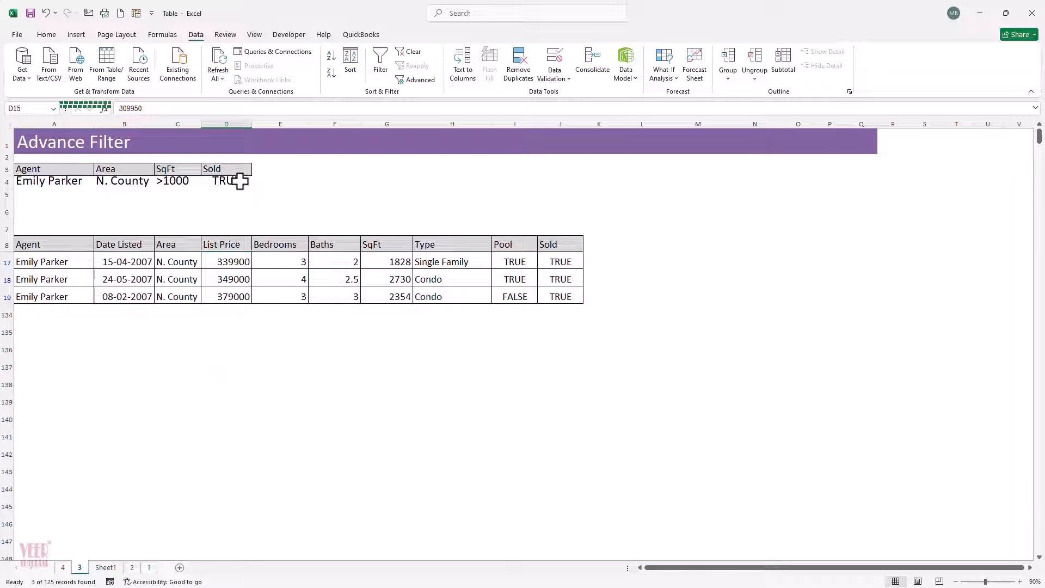
Check the Agent and Sold columns of the filtered rows, and clear the filter from the property list.
left_click_drag(49, 243, 558, 297)
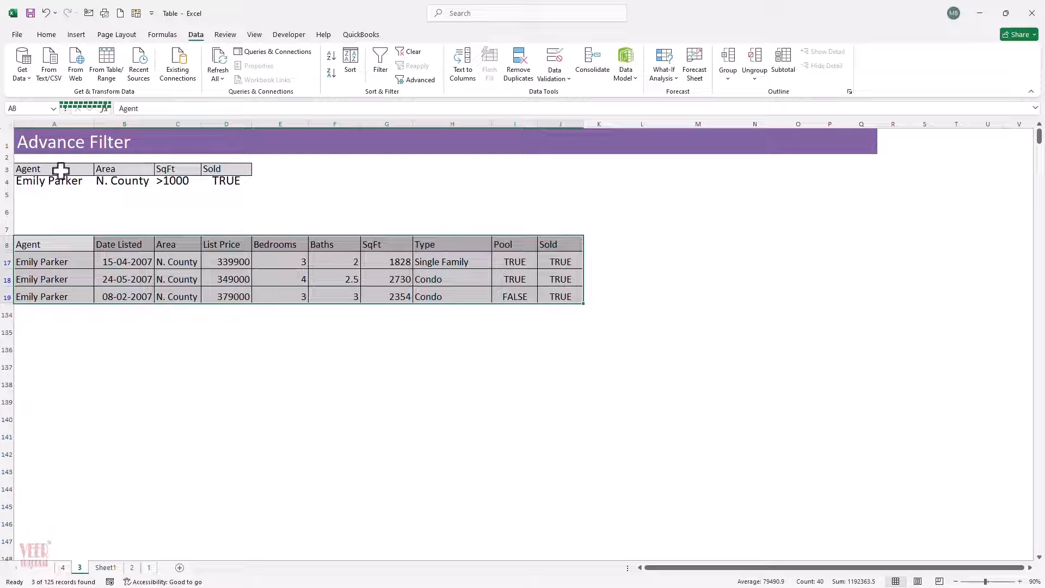
left_click(39, 264)
left_click_drag(40, 243, 43, 296)
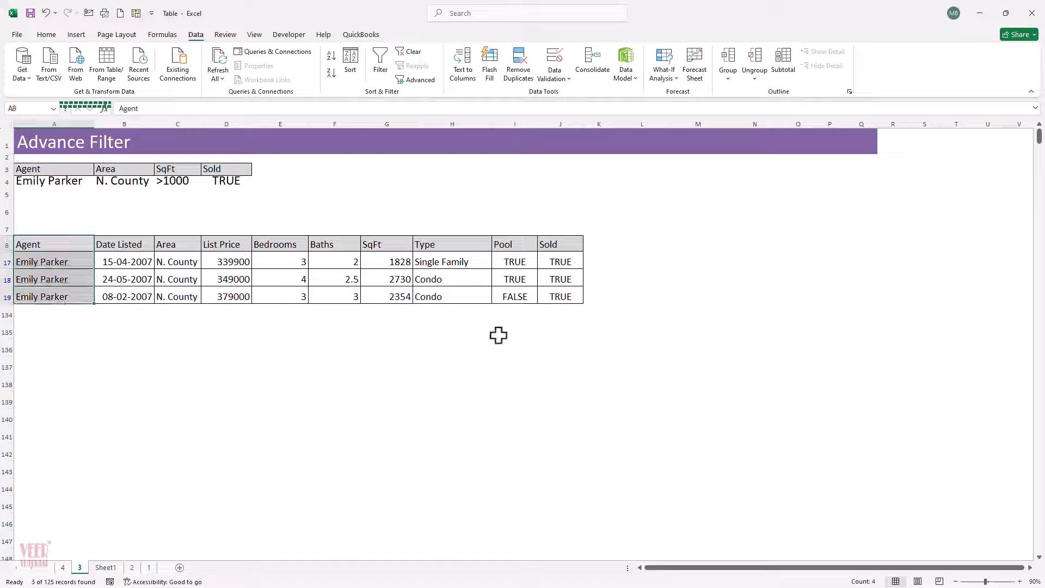
left_click_drag(550, 242, 561, 297)
left_click(536, 337)
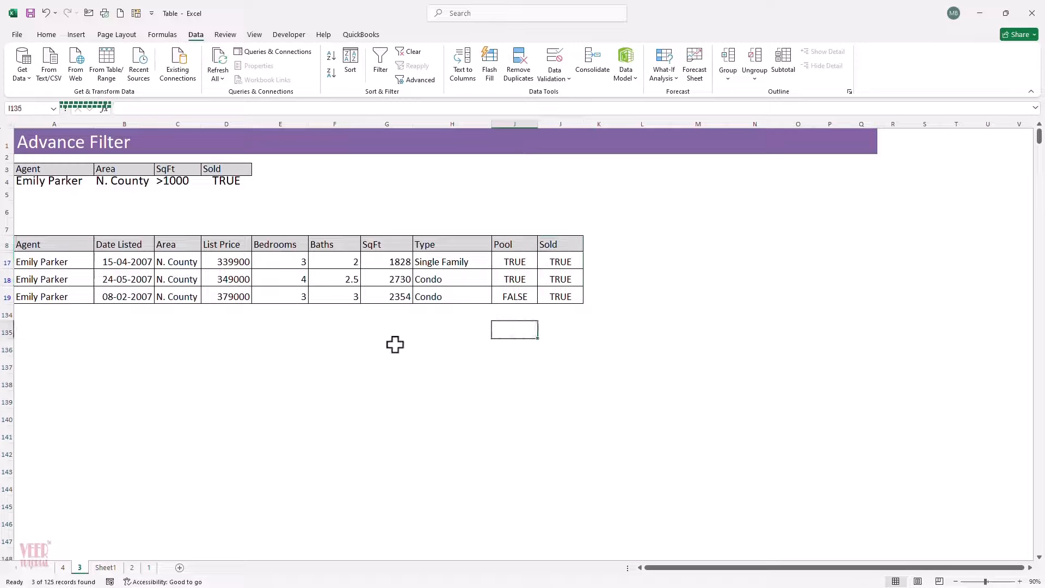
left_click(255, 274)
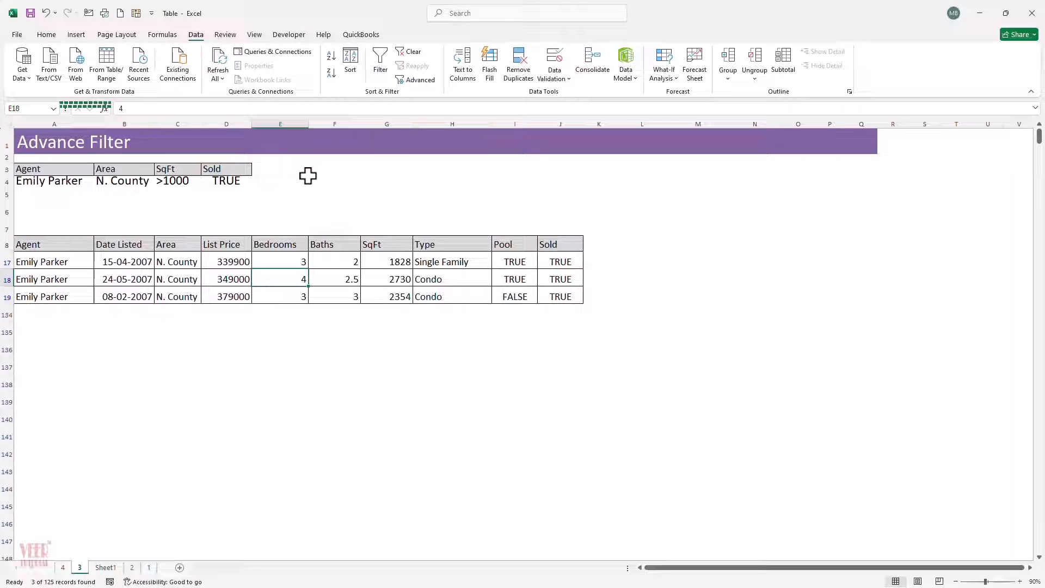
left_click(408, 51)
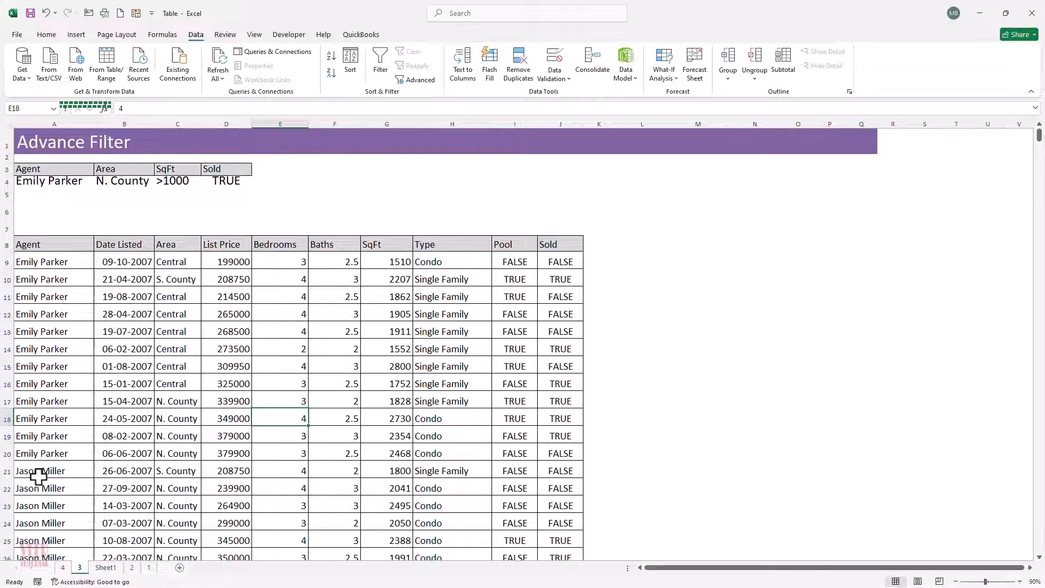
Paste the second agent's name from A21 into A5 as values only, below the first Agent criterion.
left_click(39, 471)
key("ctrl+c")
left_click(40, 192)
key("alt+e")
key("s")
key("v")
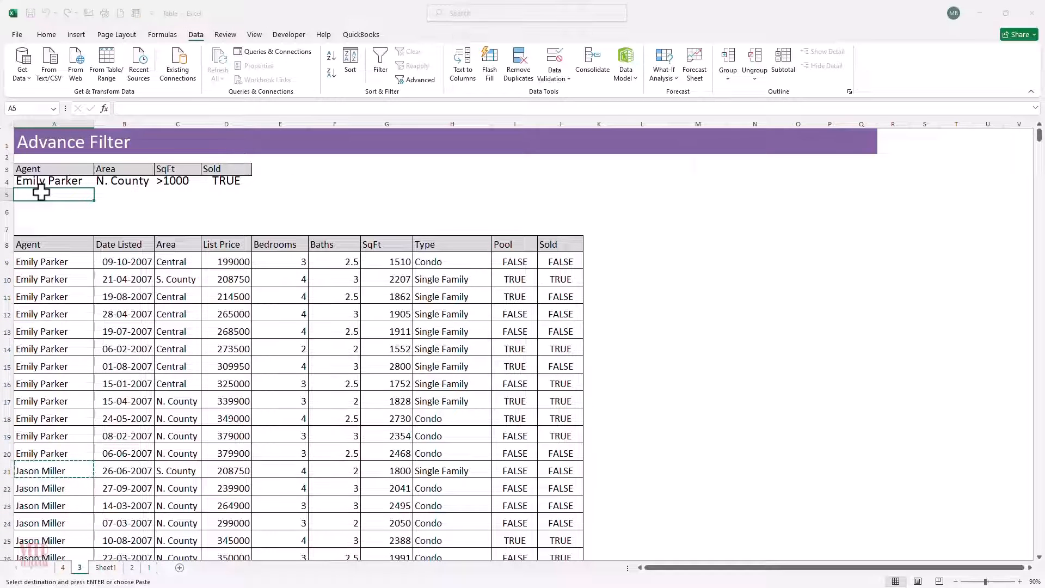
key("Return")
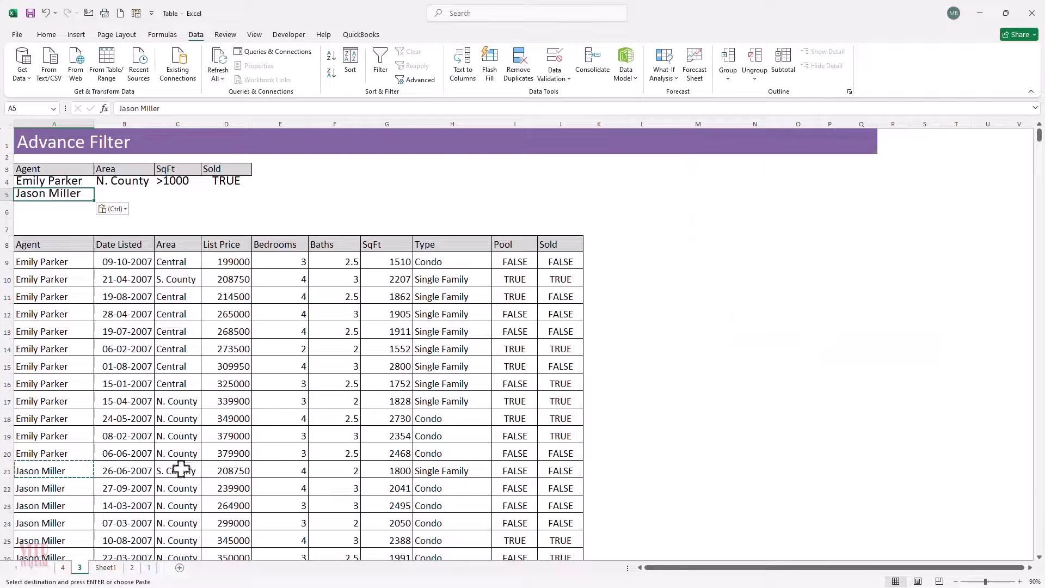
Paste the area Central from C16 into B5 as values only, below the first Area criterion.
left_click(169, 380)
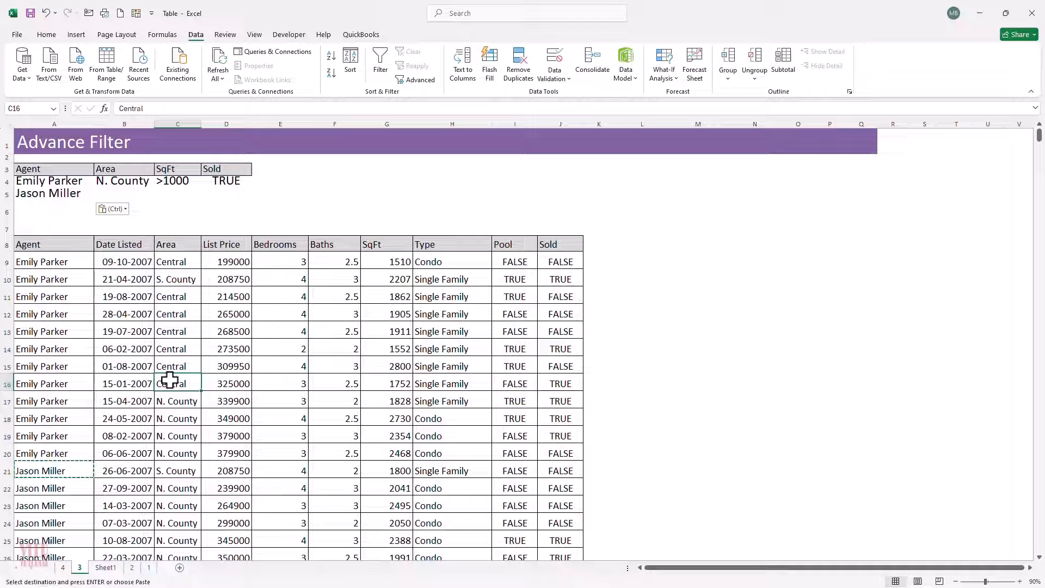
key("ctrl+c")
left_click(118, 193)
key("ctrl+alt+v")
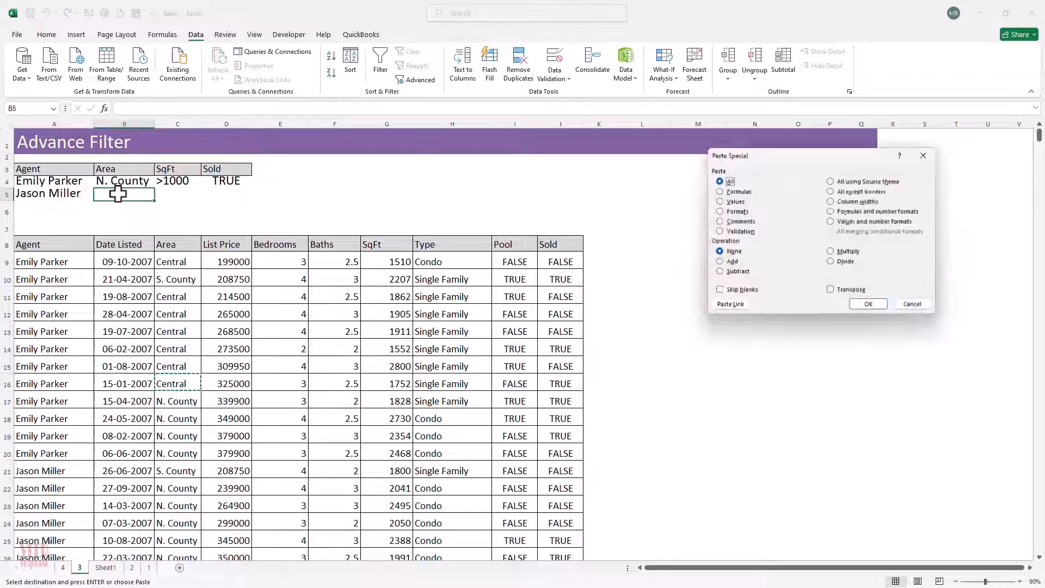
key("v")
key("Return")
Apply an Advanced Filter in place to the list A8:J133, using A3:D5 as the criteria range.
left_click(227, 504)
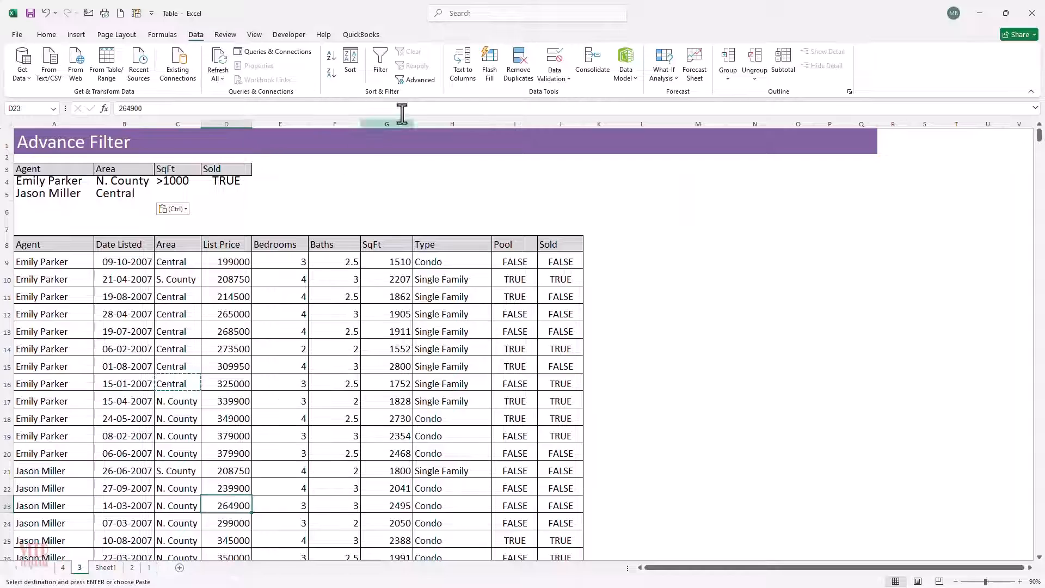
left_click(416, 79)
left_click(870, 218)
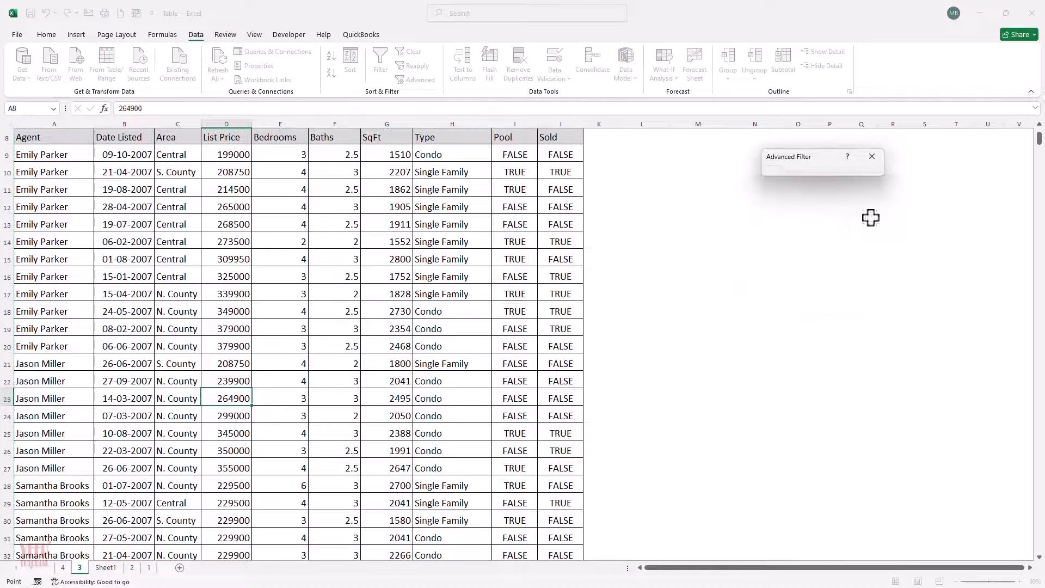
scroll(252, 259, "up", 3)
left_click_drag(63, 173, 220, 189)
key("Return")
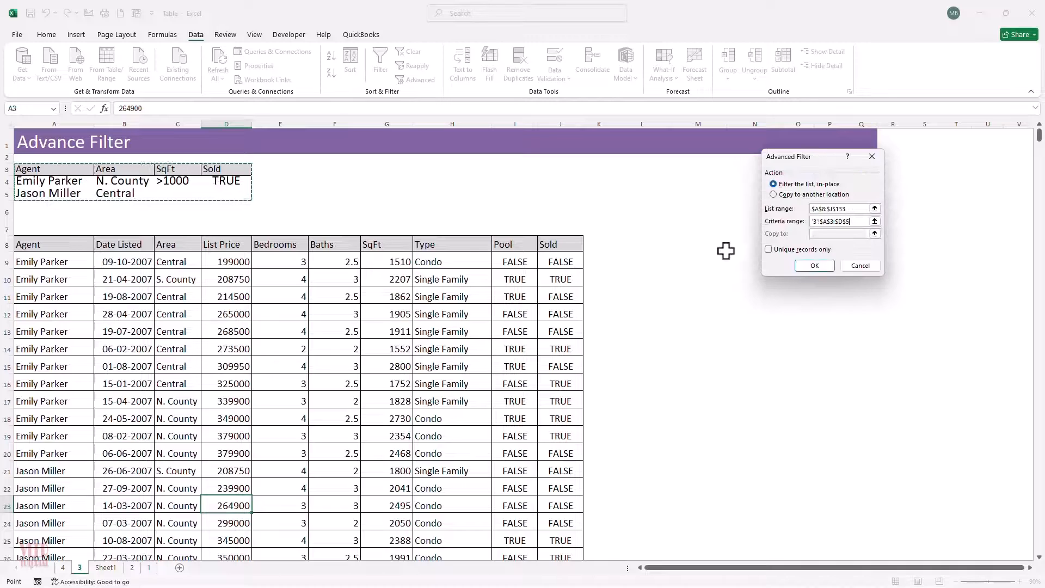
left_click(814, 265)
left_click(556, 378)
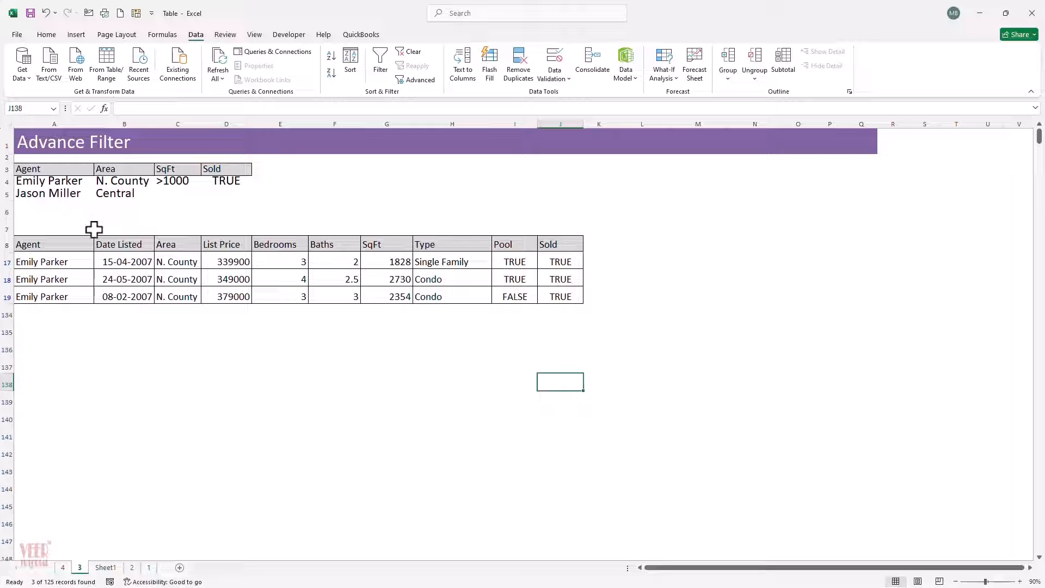
Review the Area criterion in B4 and clear the two-row criteria filter so all records show again.
left_click(117, 182)
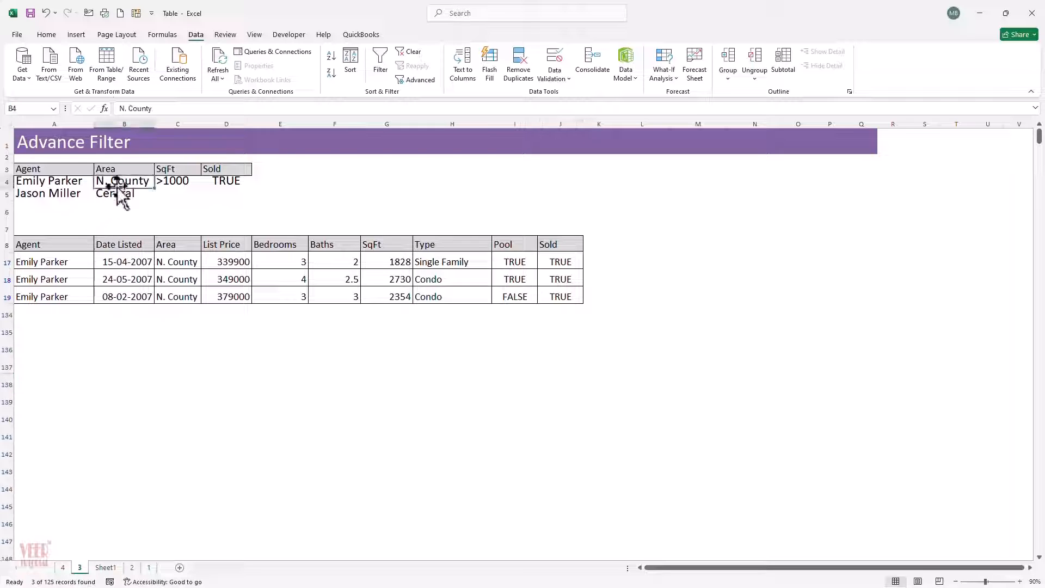
left_click(234, 262)
left_click(410, 51)
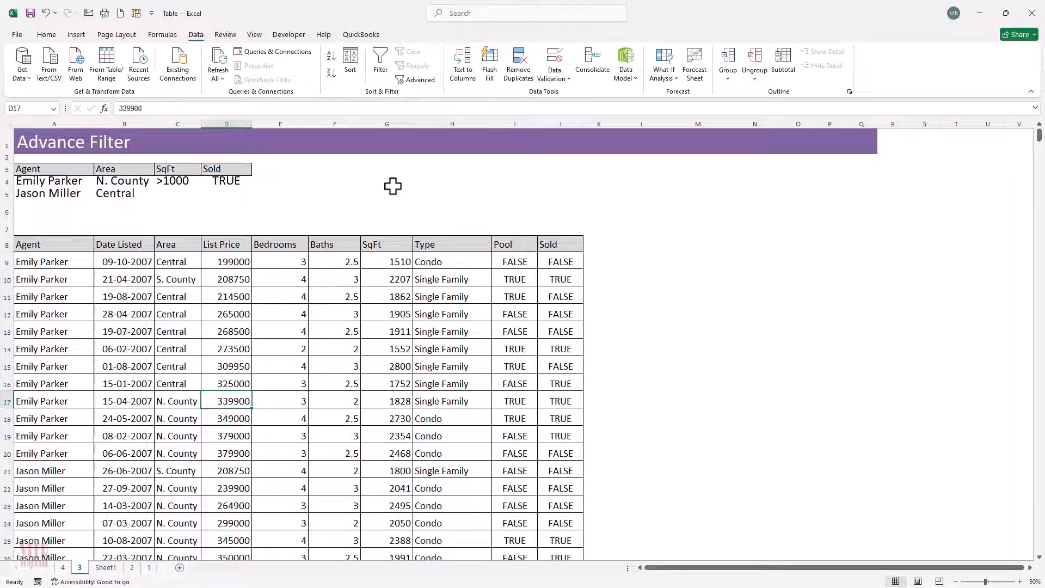
Try to copy the records filtered by criteria A3:D5 to cell B2 of Sheet1 with Advanced Filter.
left_click(109, 354)
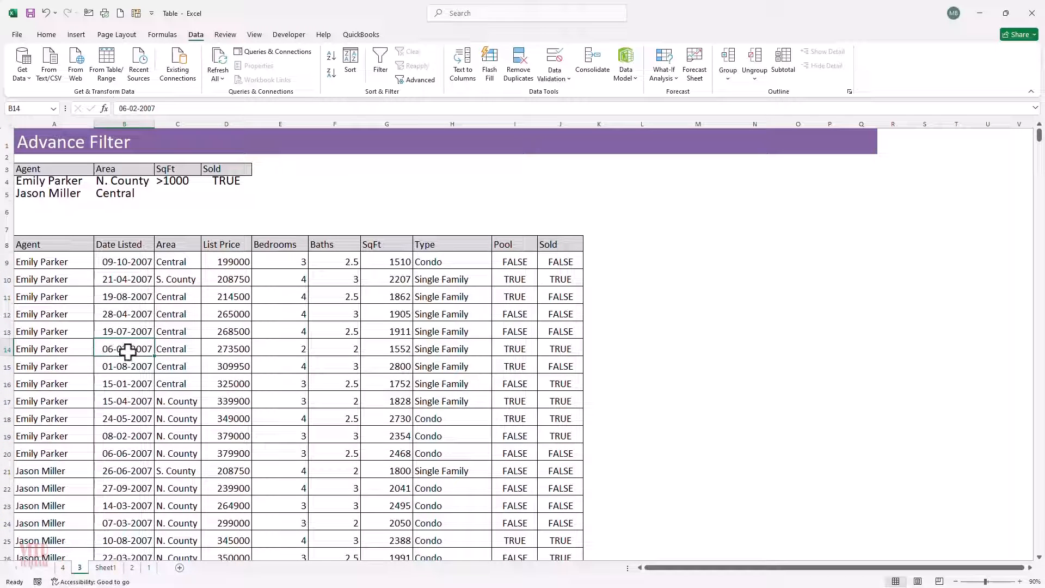
left_click(419, 80)
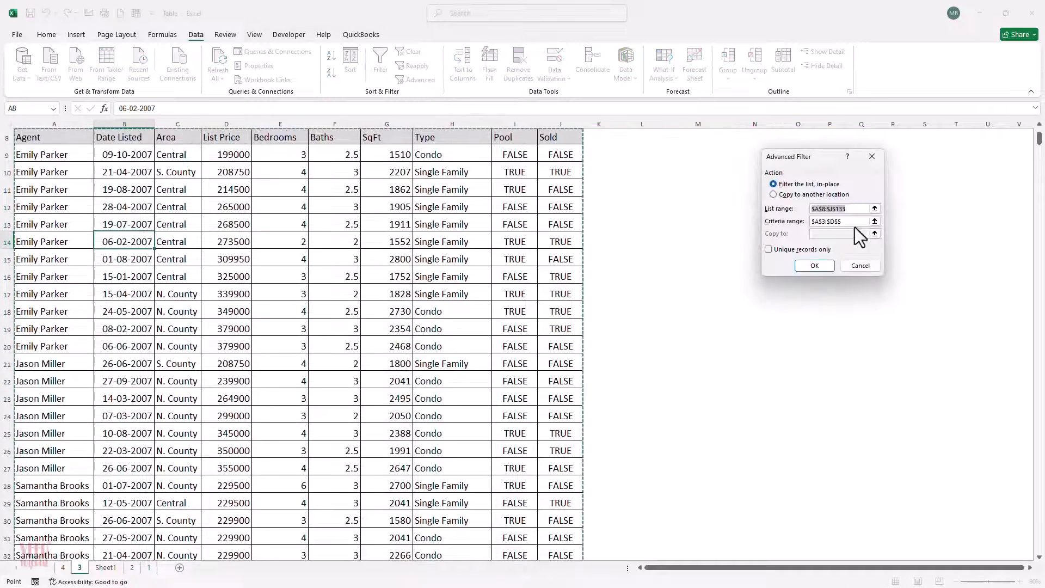
left_click(800, 195)
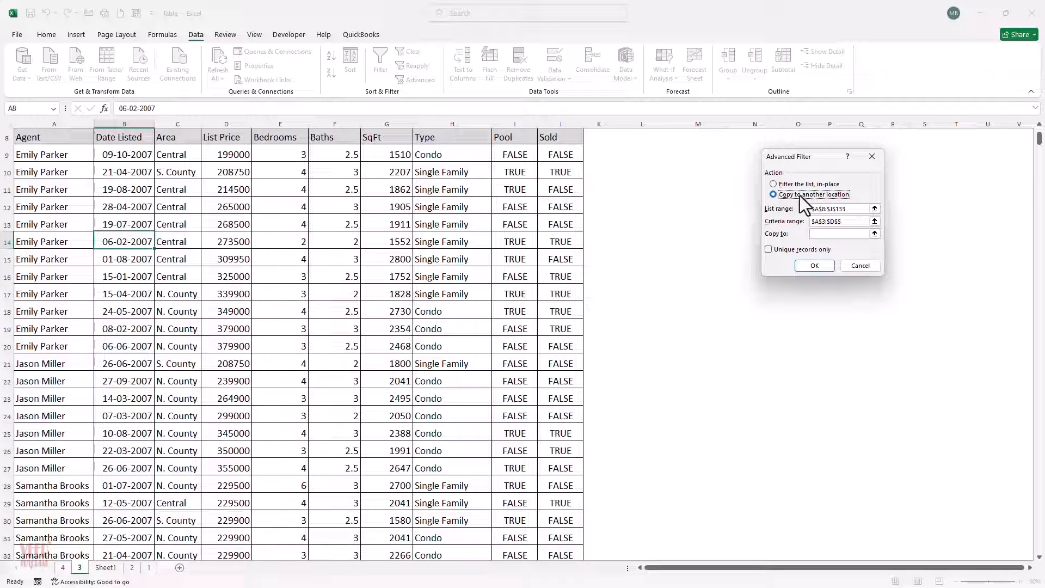
left_click(874, 233)
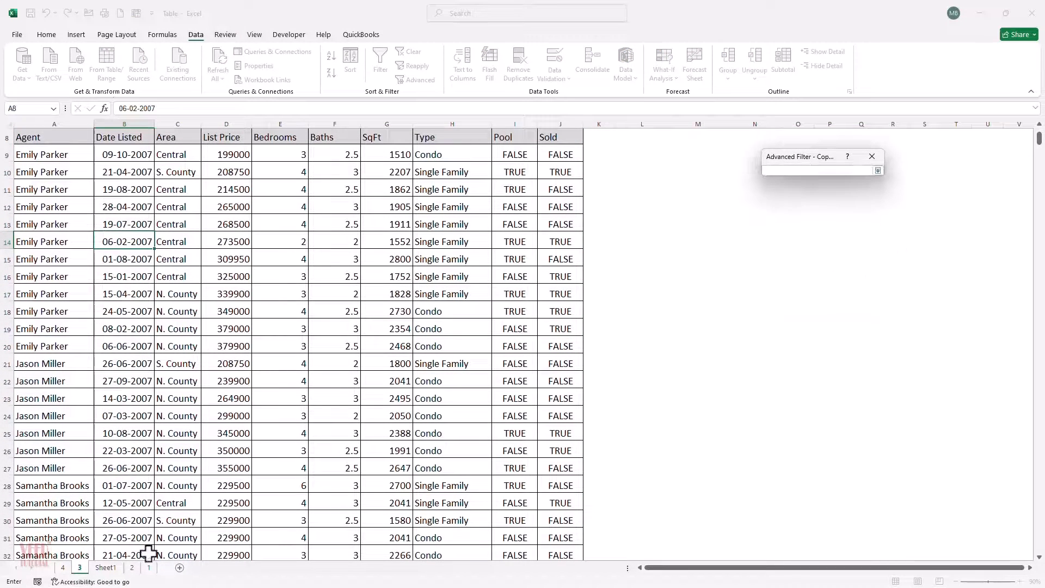
left_click(105, 567)
left_click(63, 146)
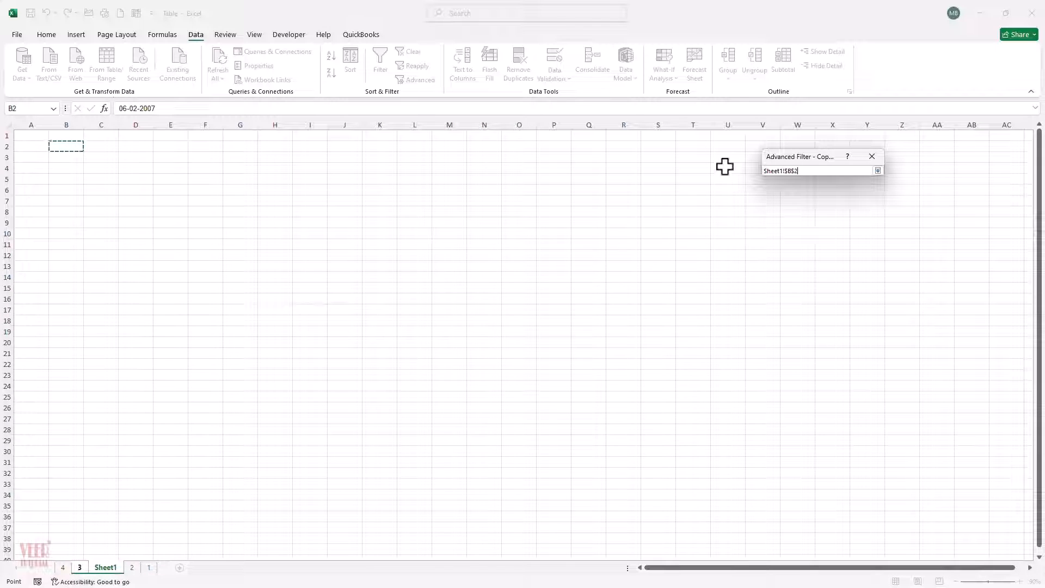
key("Return")
left_click(815, 265)
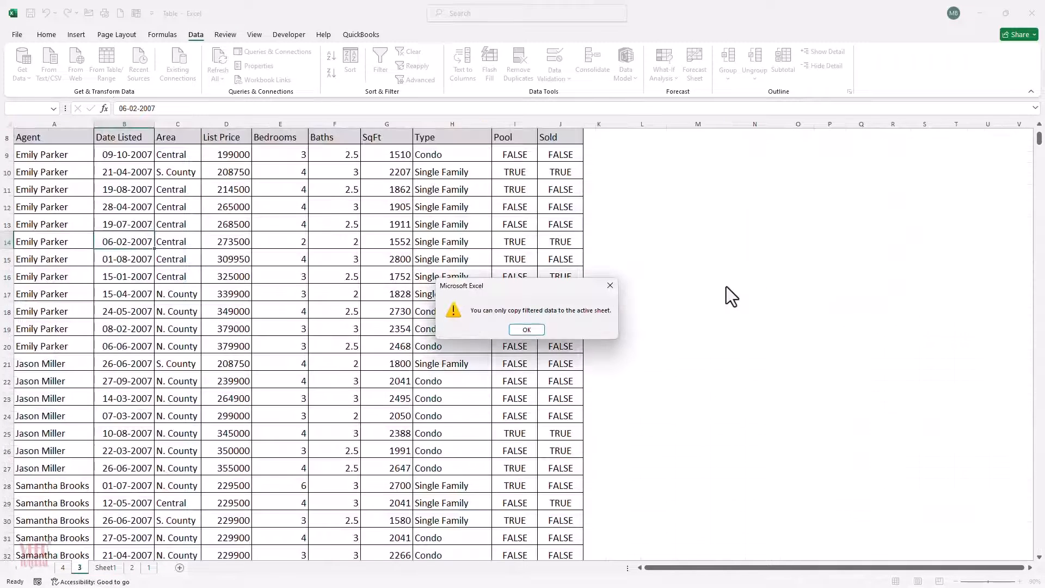
left_click(517, 333)
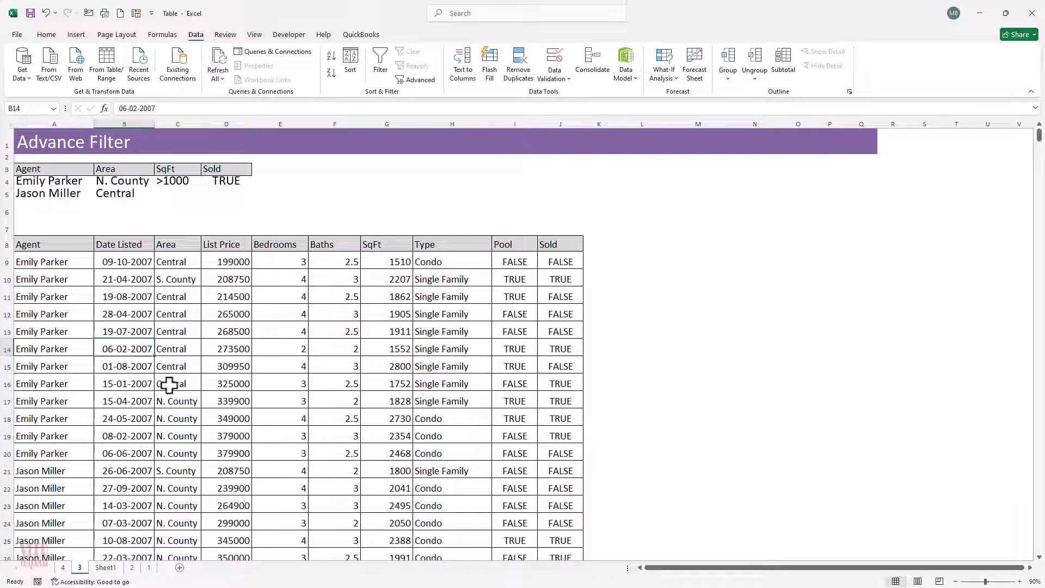
Change the second Area criterion in B5 to N. County.
left_click(124, 194)
type("N. County")
left_click(256, 197)
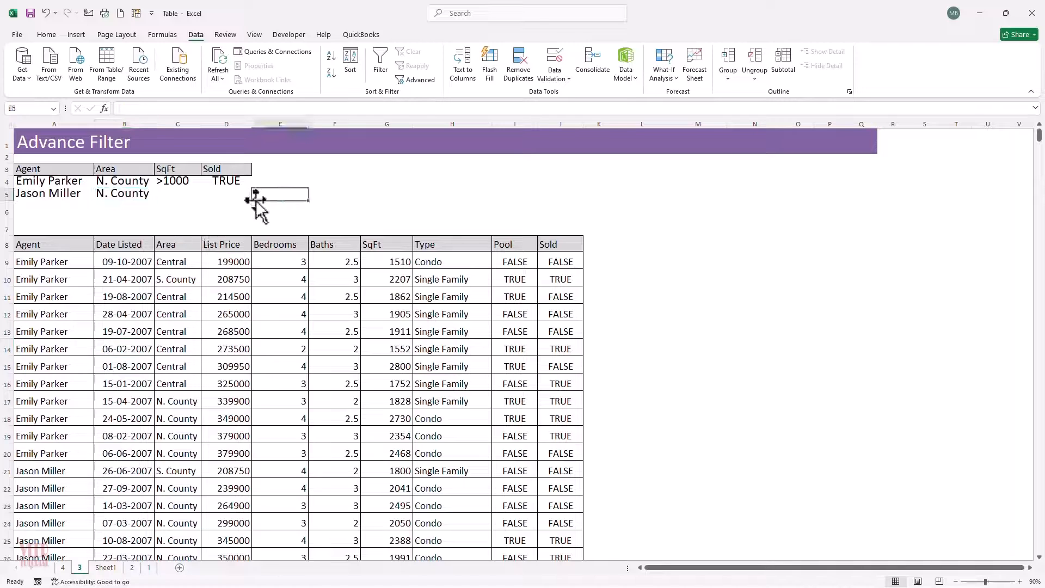
Set up an Advanced Filter on the list A8:J133 that copies the results to another location, starting at L8 on the same sheet.
left_click(232, 363)
left_click(420, 79)
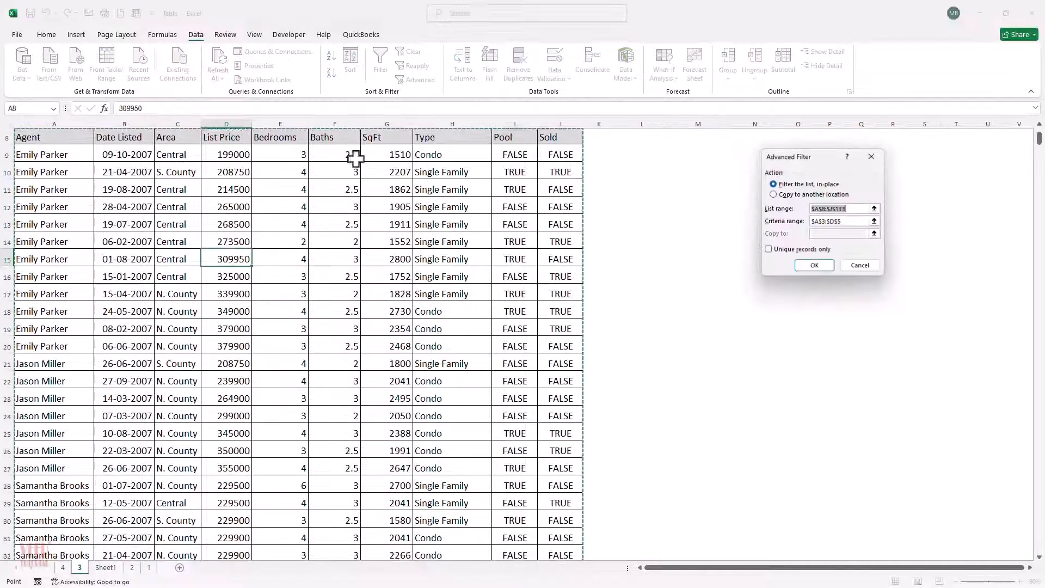
left_click(799, 194)
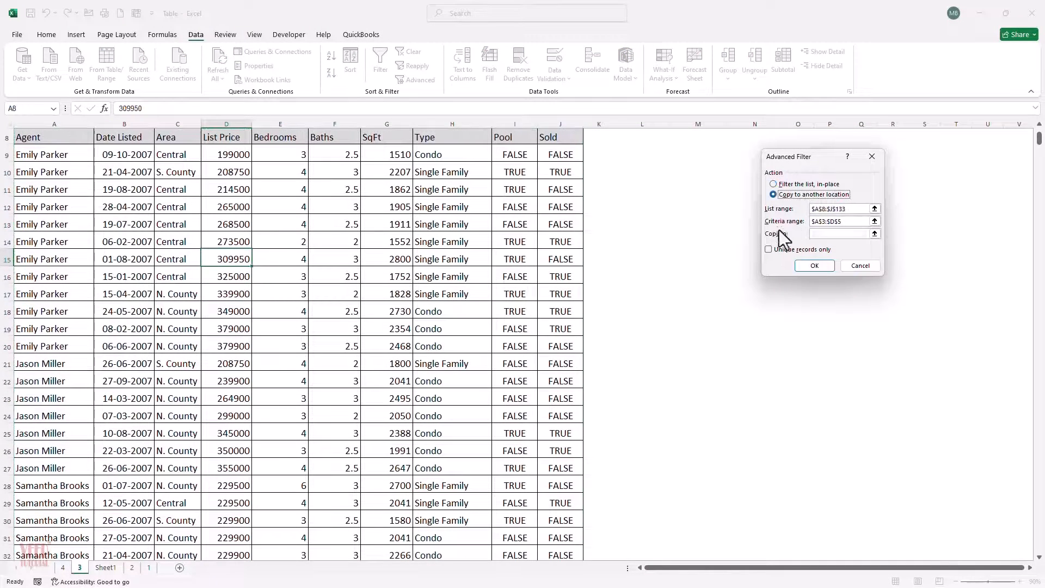
left_click(875, 234)
scroll(456, 246, "up", 3)
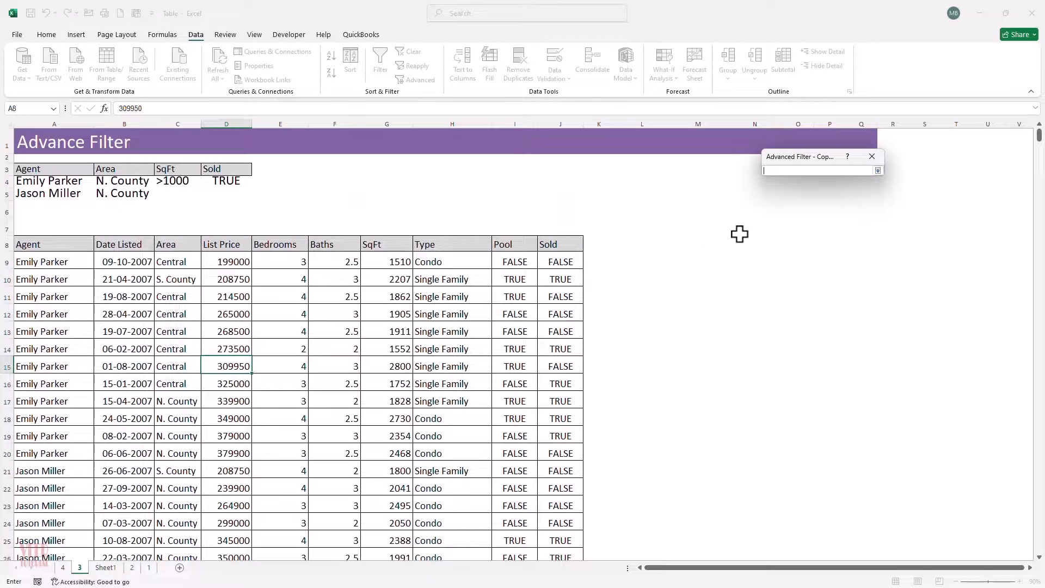
left_click(649, 240)
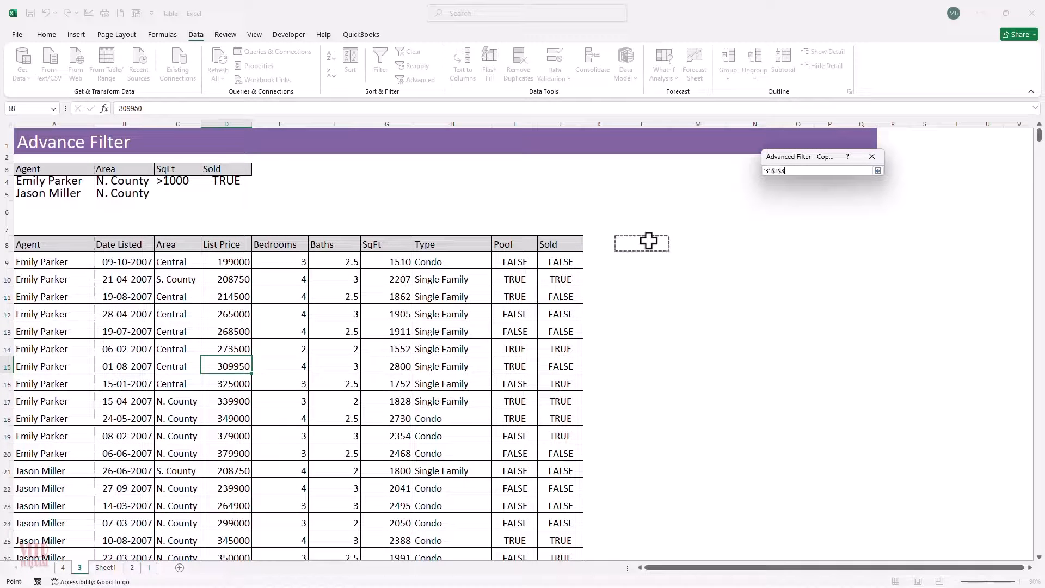
key("Return")
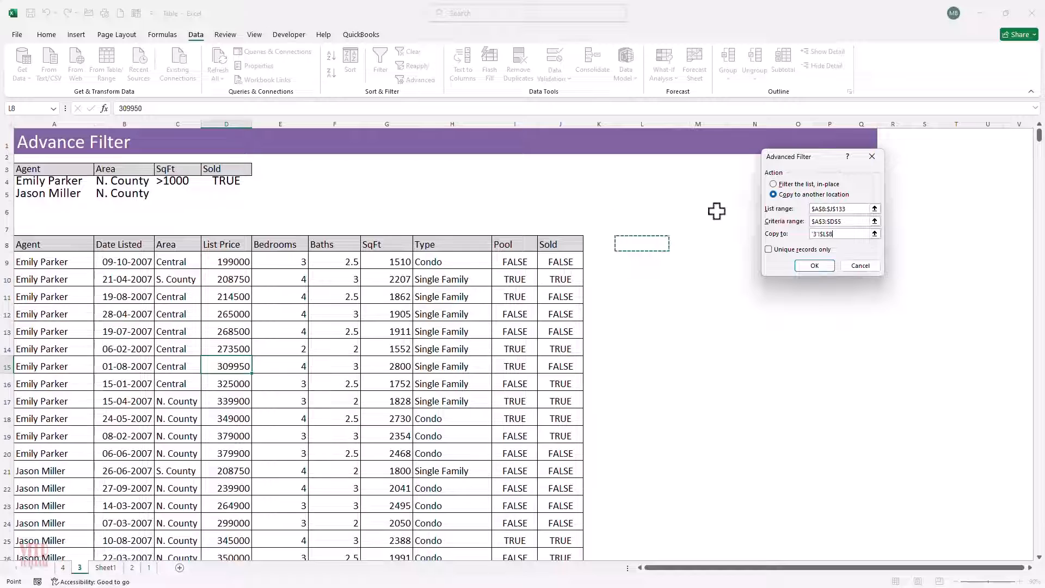
Set A3:D5 as the criteria range, run the Advanced Filter, and select the copied results in L8:U17.
left_click(875, 220)
left_click_drag(83, 170, 214, 202)
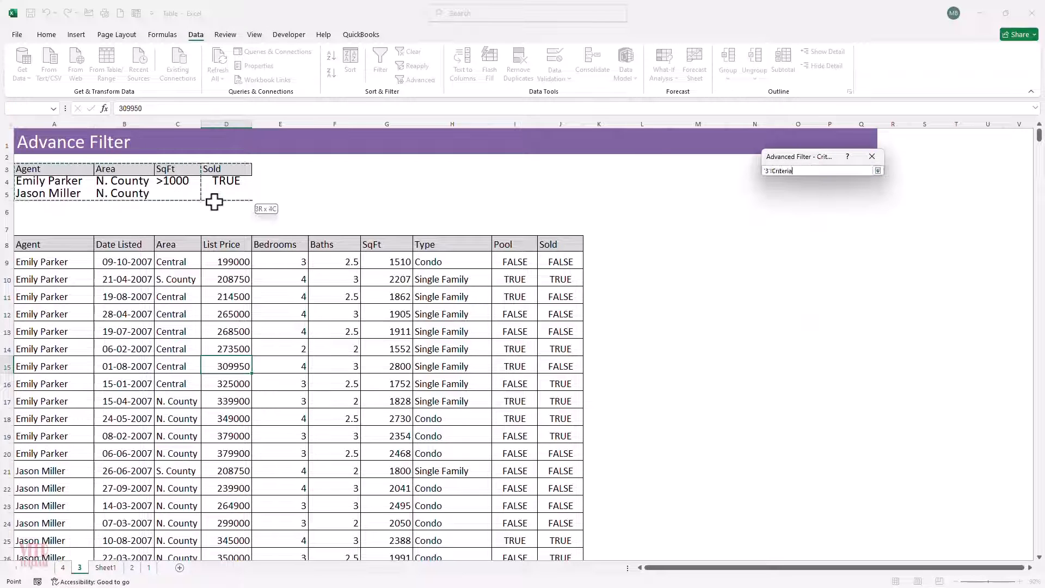
key("Return")
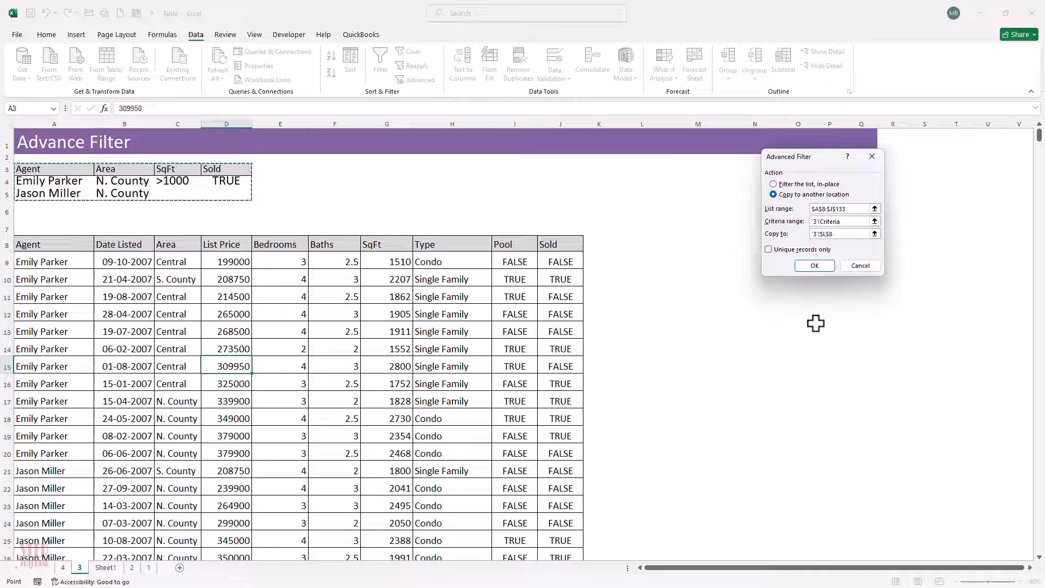
left_click(814, 265)
left_click(720, 456)
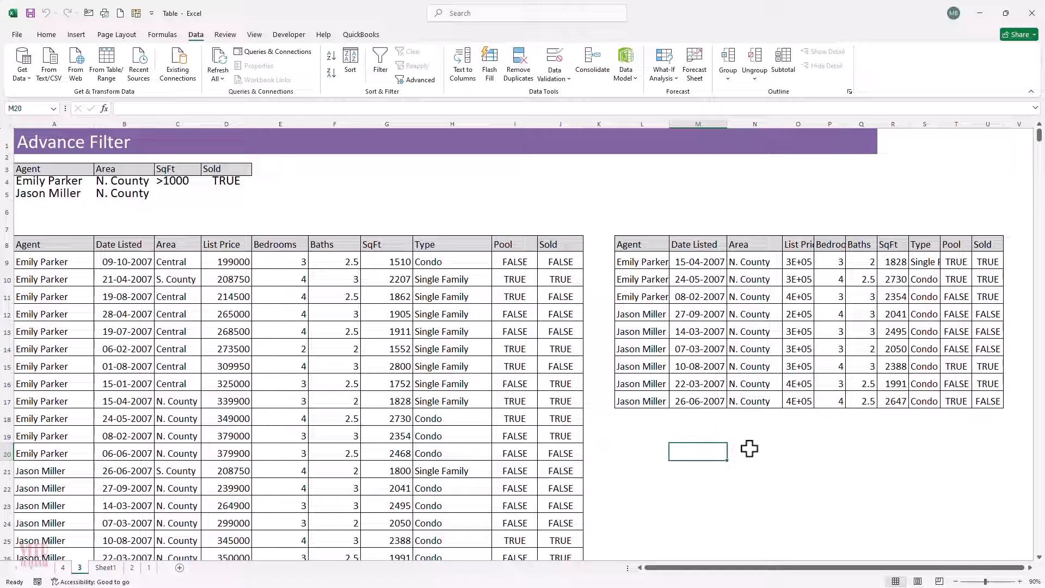
left_click_drag(642, 244, 982, 401)
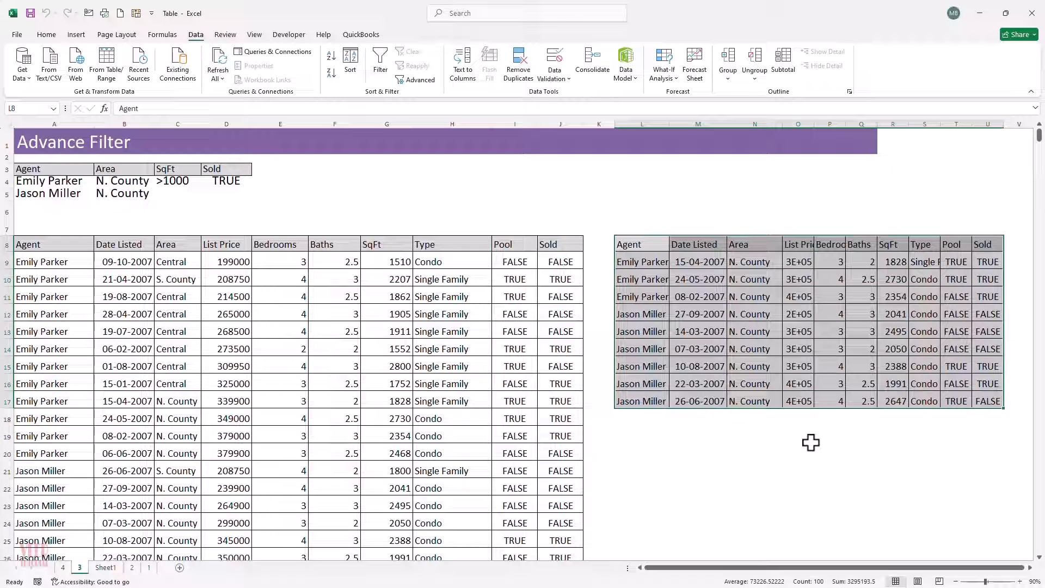